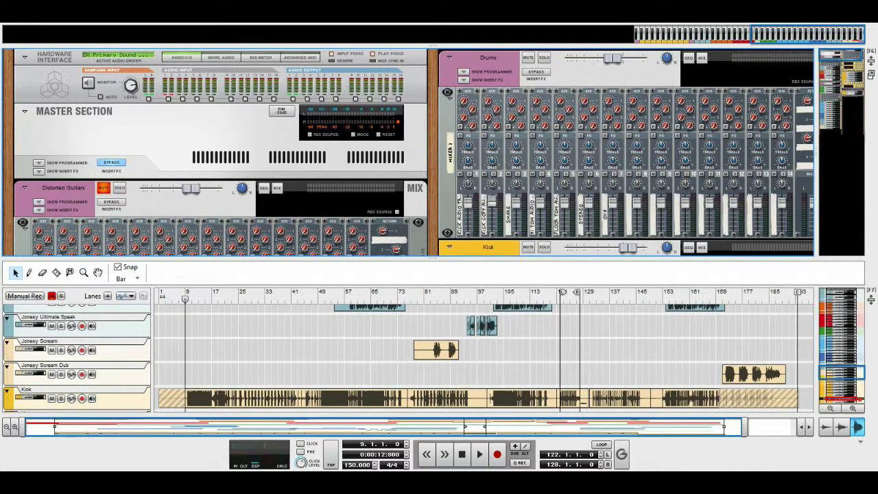
- Look over the Drums mixer, the Kick track's insert effects and the drum tracks below in the rack
left_click_drag(841, 55, 845, 55)
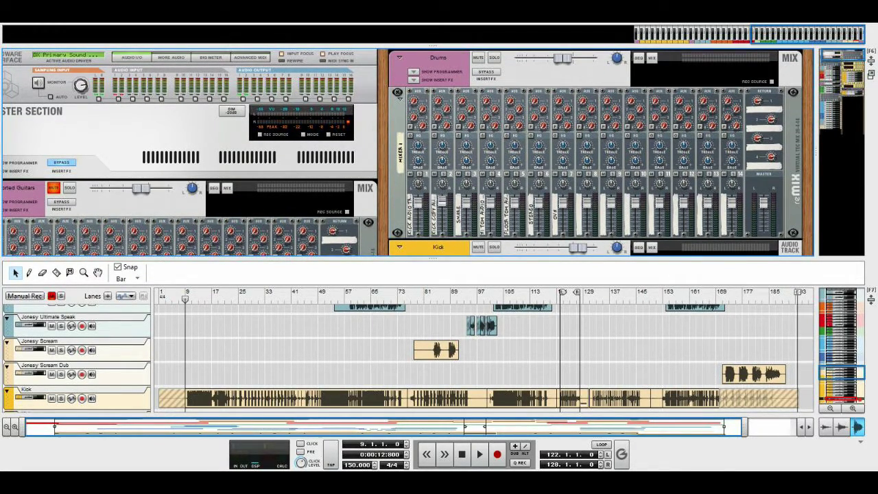
scroll(408, 152, "down", 6)
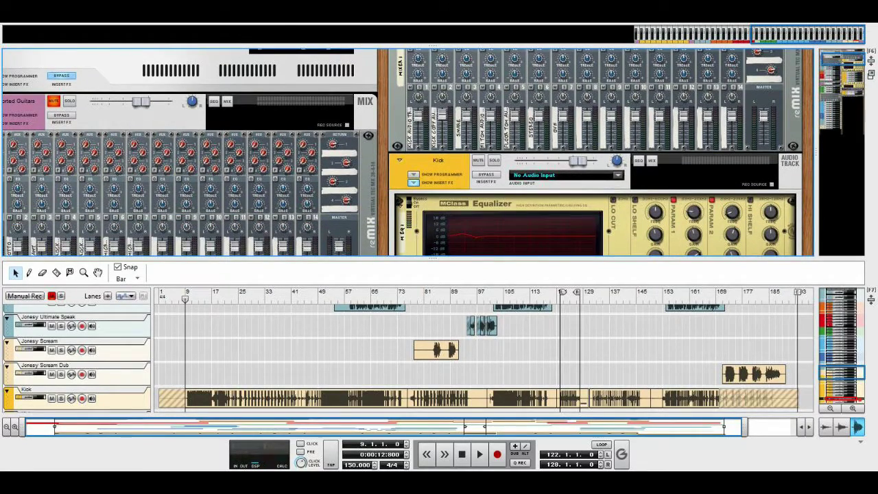
scroll(453, 154, "down", 15)
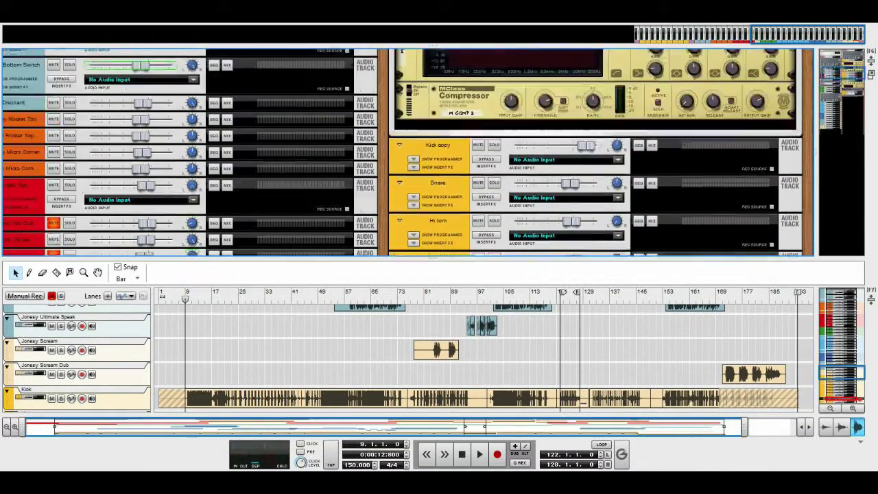
scroll(408, 152, "up", 15)
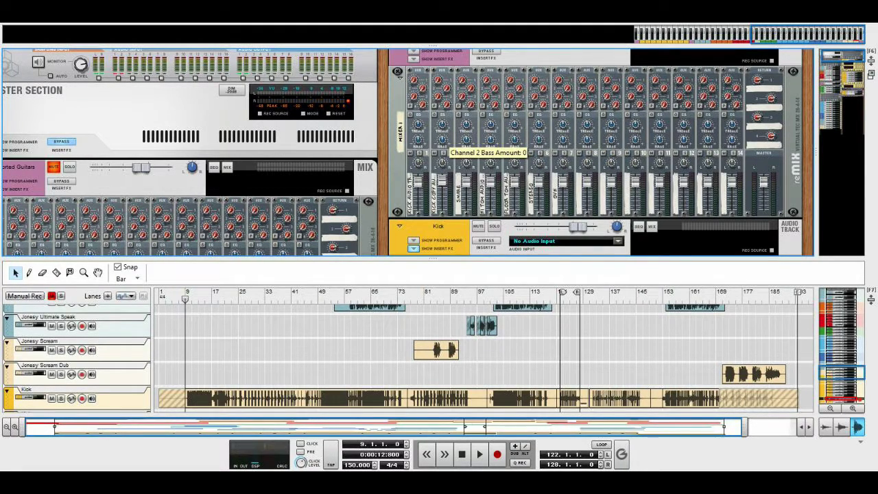
scroll(467, 131, "up", 1)
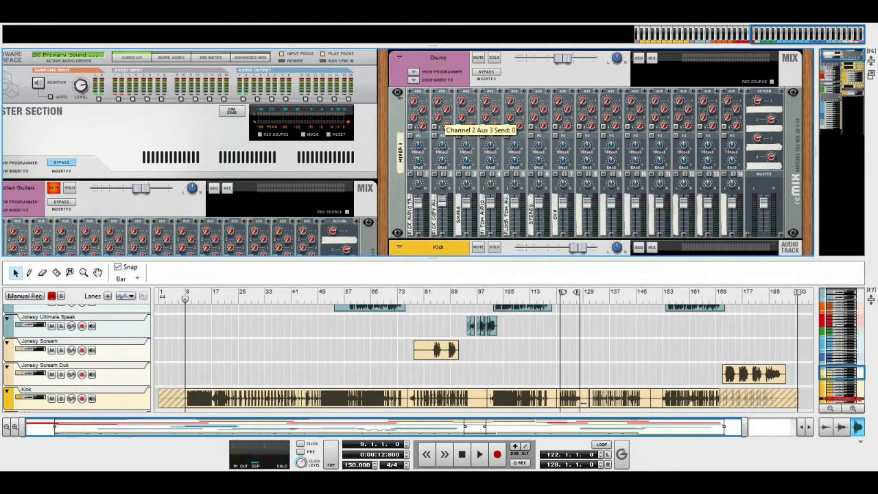
scroll(425, 171, "down", 3)
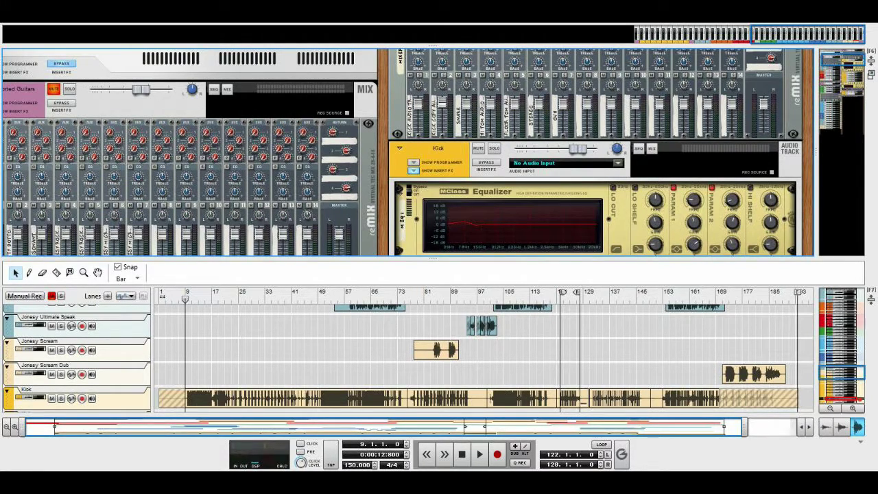
- Bypass the insert effects on the Drums mix channel and the Kick, Kick copy, Snare, Hi tom and Floor Tom tracks
scroll(407, 153, "up", 5)
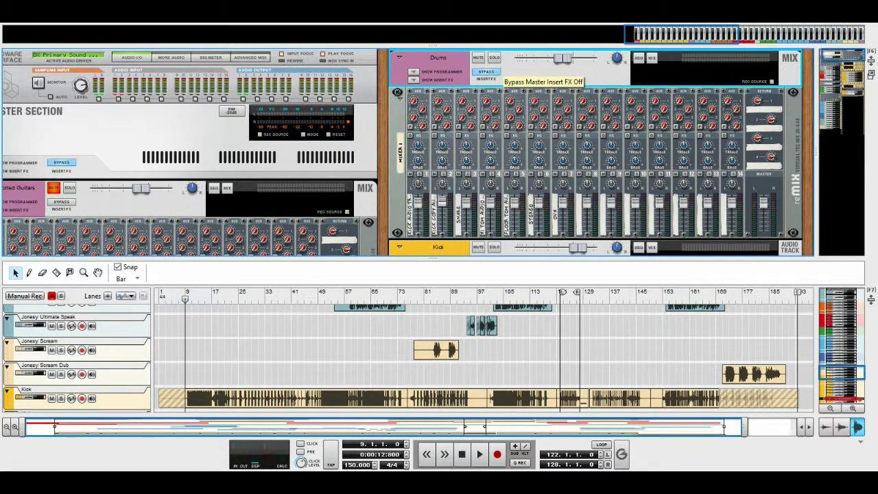
scroll(453, 75, "down", 7)
scroll(405, 151, "down", 10)
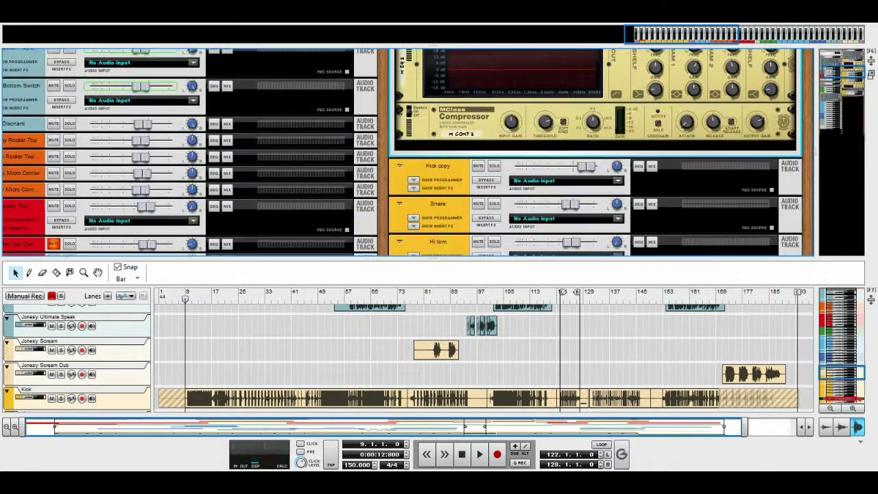
scroll(480, 137, "down", 7)
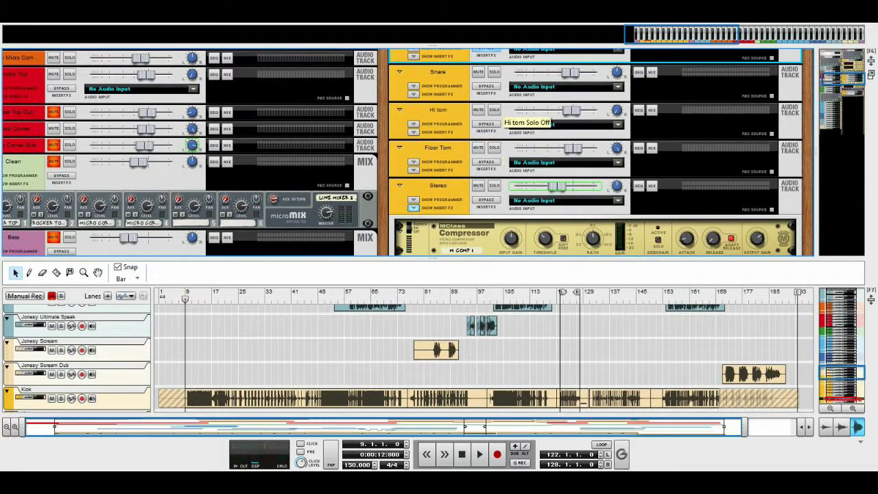
left_click(486, 85)
left_click(486, 124)
left_click(486, 162)
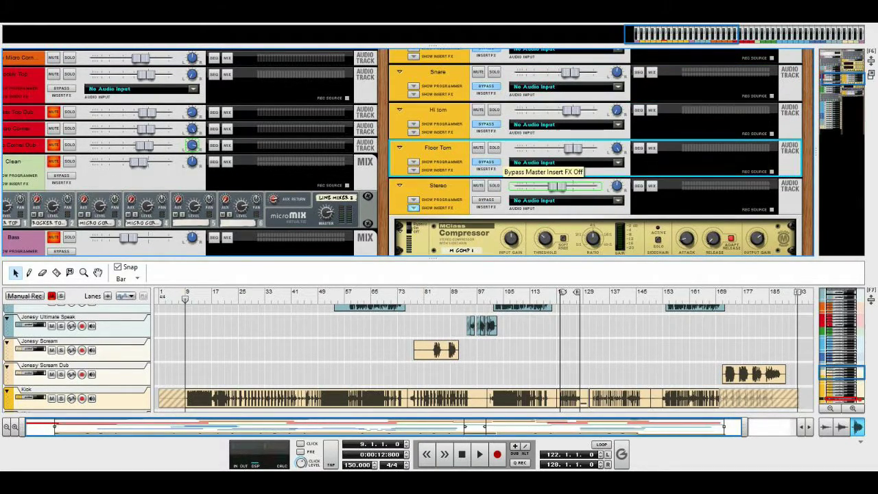
scroll(480, 171, "up", 20)
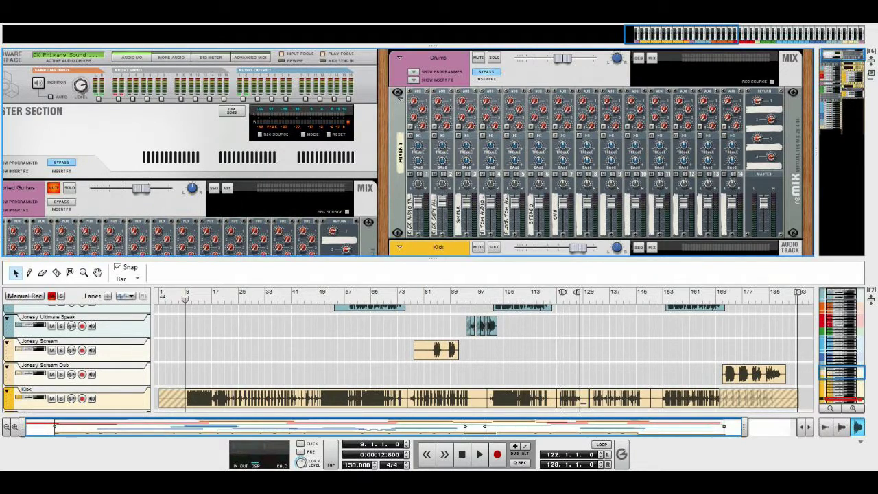
- Enlarge the sequencer area and set the loop locators to bar 9 and bar 23
left_click_drag(433, 259, 433, 136)
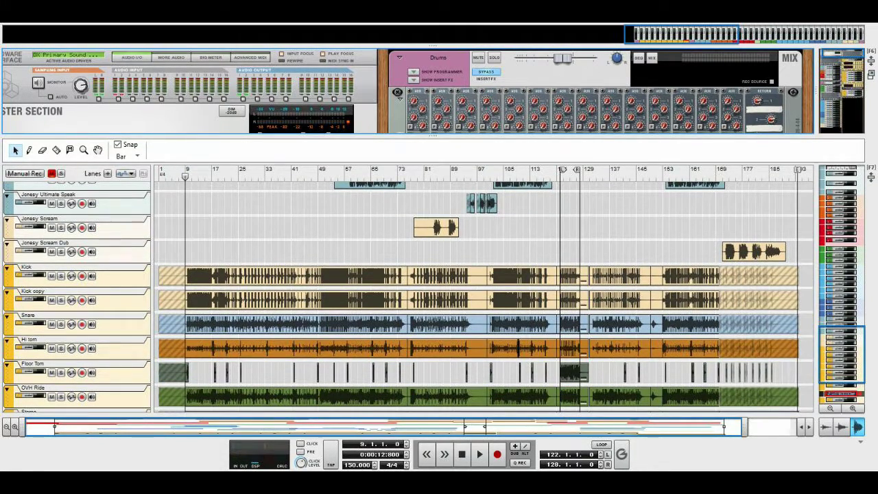
left_click_drag(561, 169, 185, 169)
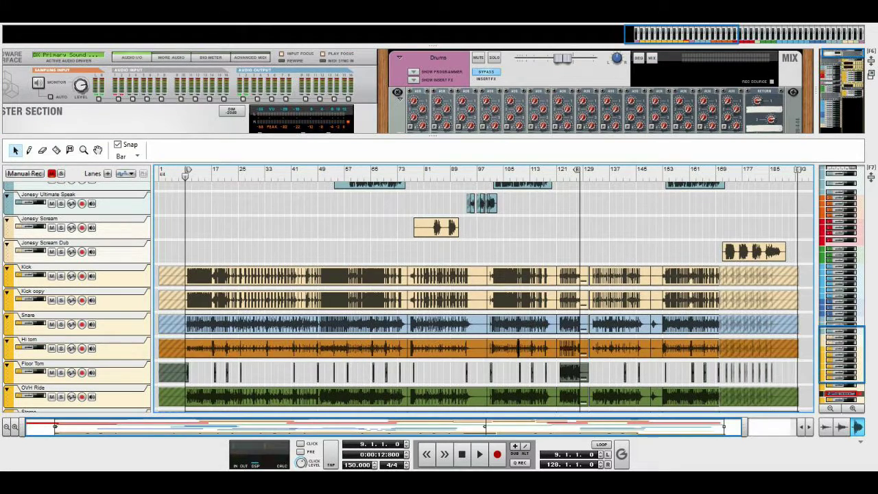
left_click_drag(576, 168, 228, 168)
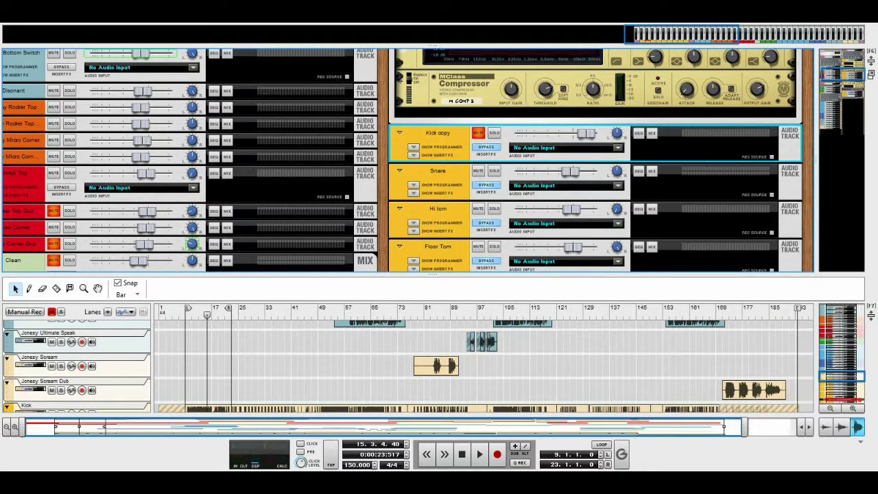
- Bring the Kick track's insert effects into view and play back the section between the locators, stopping near its end
scroll(425, 148, "up", 3)
scroll(425, 159, "up", 1)
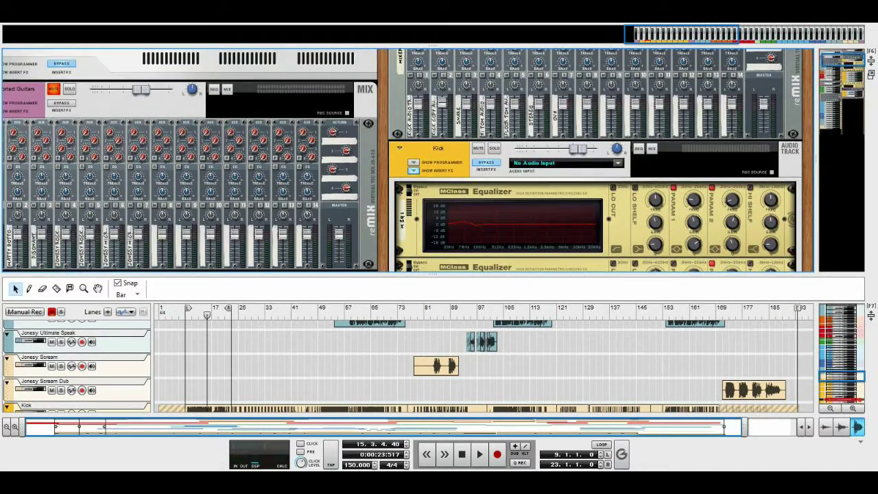
scroll(426, 159, "down", 1)
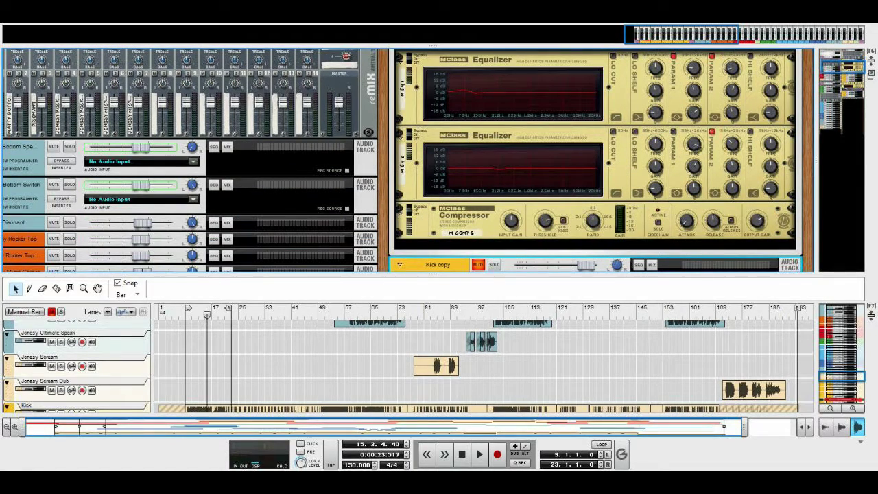
left_click(480, 454)
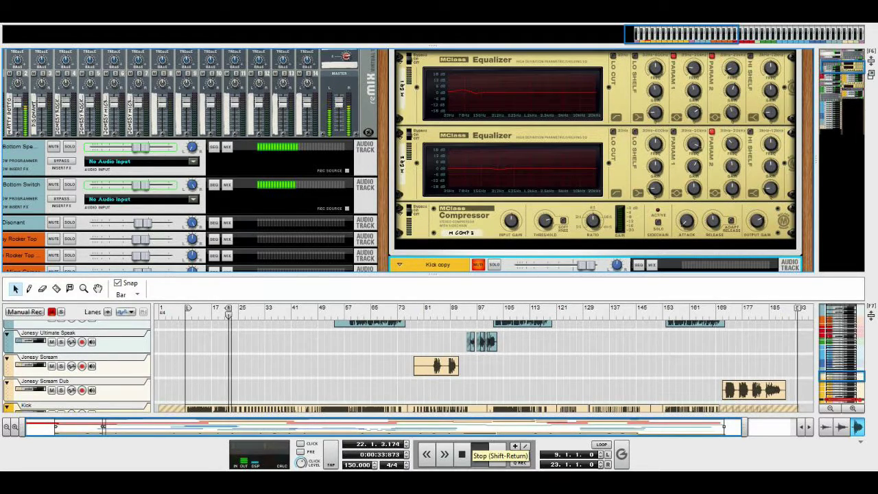
left_click(462, 454)
- Look over the Drums mixer, the Kick track's insert effects and the bypassed drum tracks in the rack
scroll(408, 161, "up", 6)
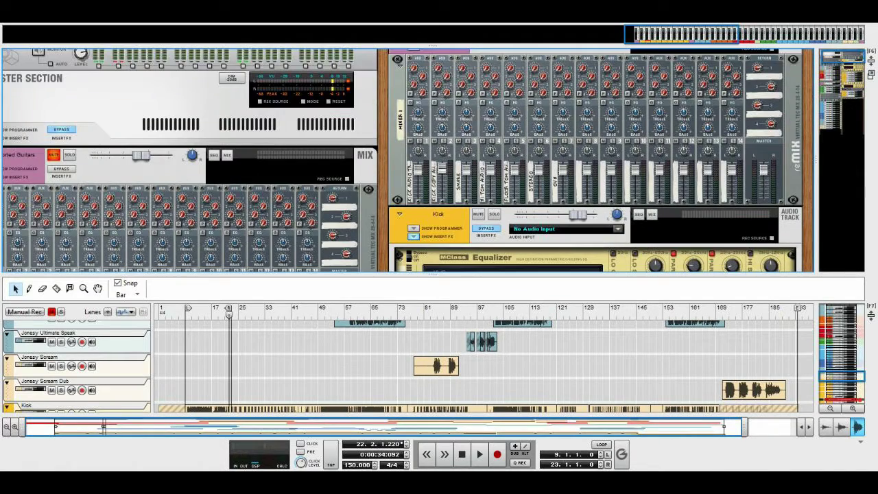
scroll(408, 160, "down", 4)
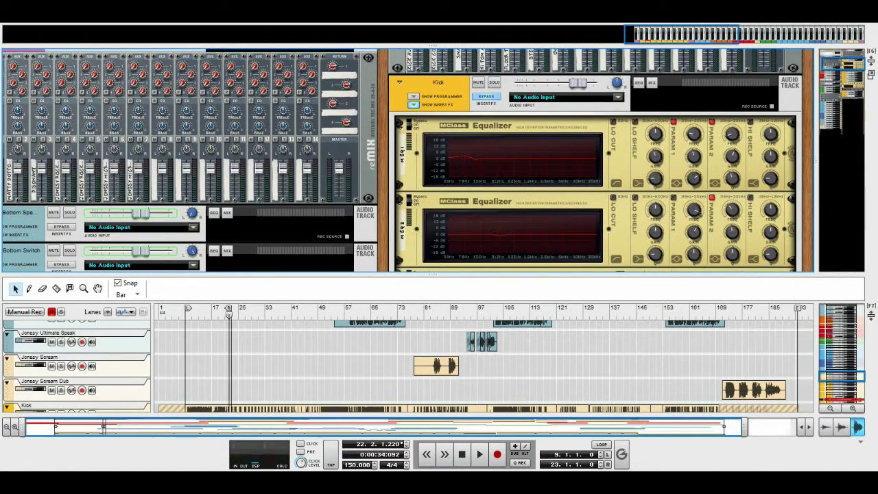
scroll(407, 160, "up", 5)
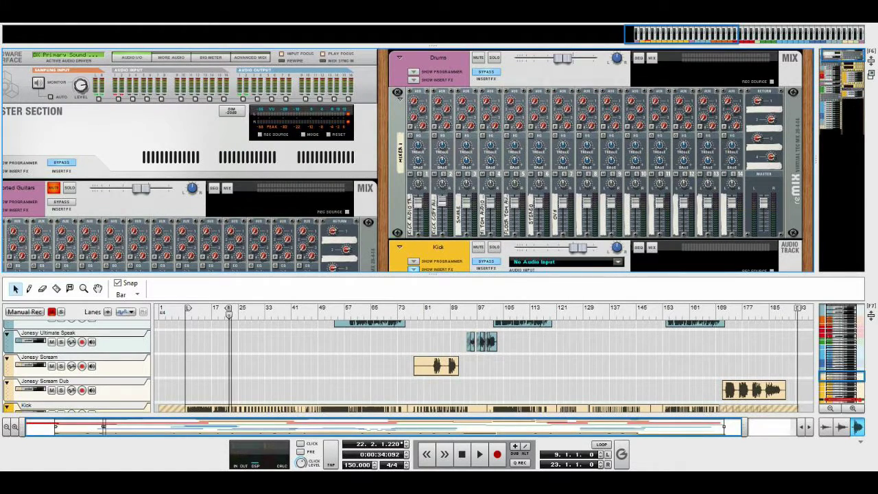
scroll(407, 161, "down", 5)
scroll(407, 161, "down", 2)
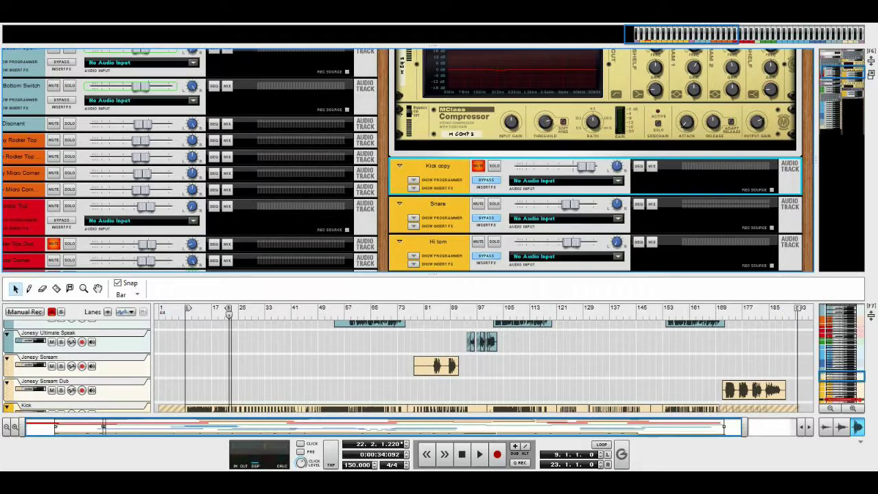
scroll(408, 160, "down", 5)
scroll(408, 160, "up", 10)
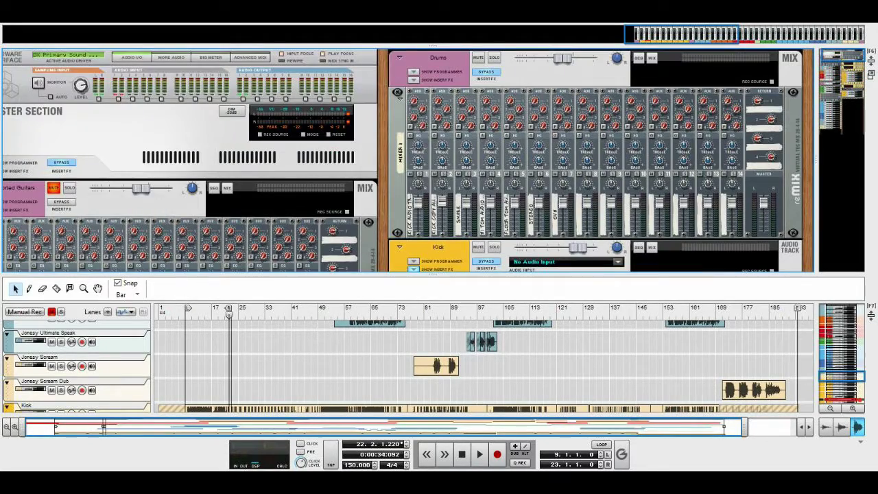
scroll(407, 160, "down", 10)
scroll(408, 160, "up", 8)
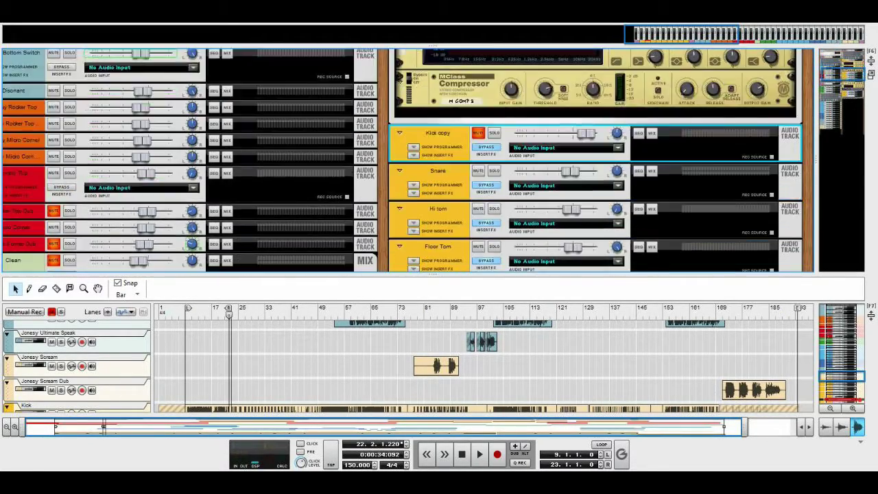
- Check the Parametric 1 and Parametric 2 frequencies on the Kick track's first MClass Equalizer
scroll(407, 160, "down", 2)
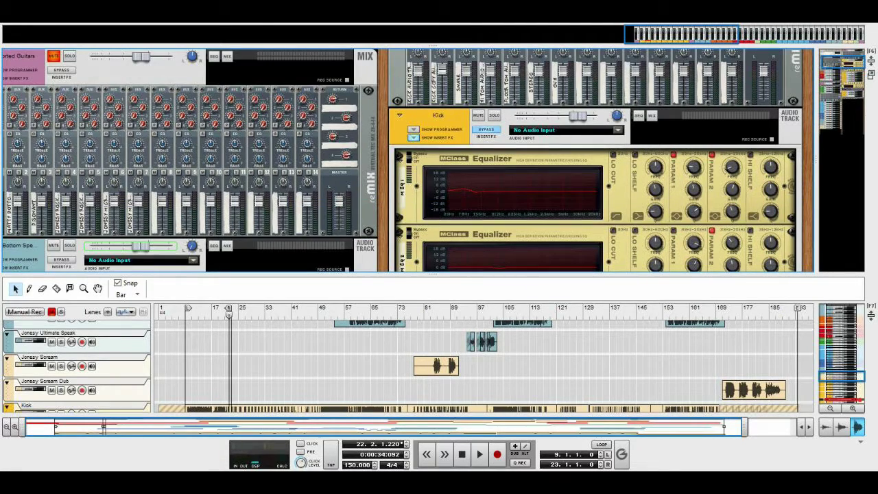
scroll(408, 161, "down", 2)
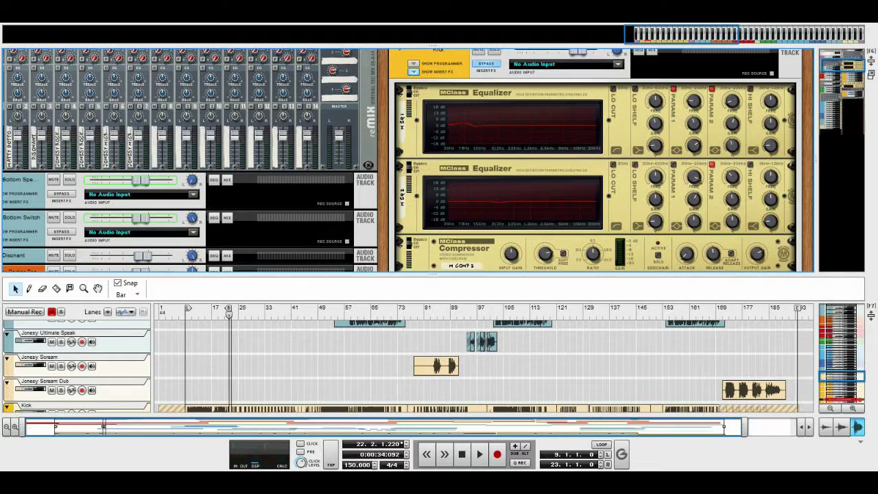
mouse_move(693, 103)
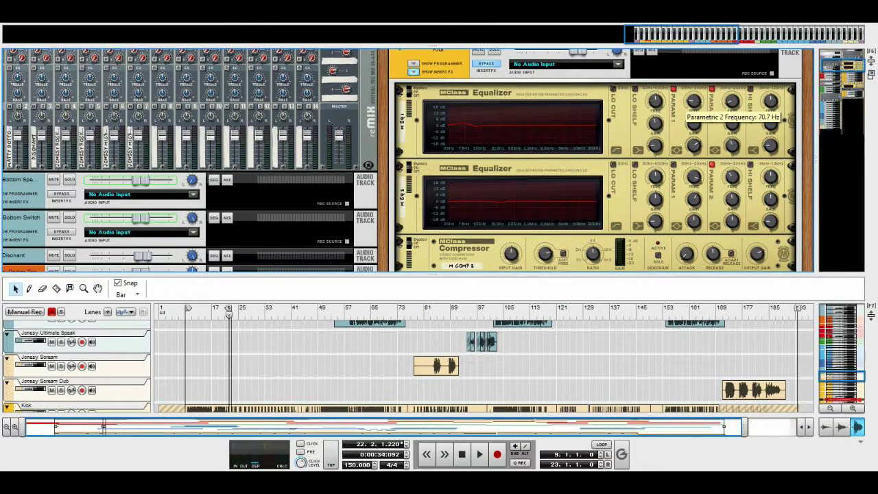
mouse_move(694, 125)
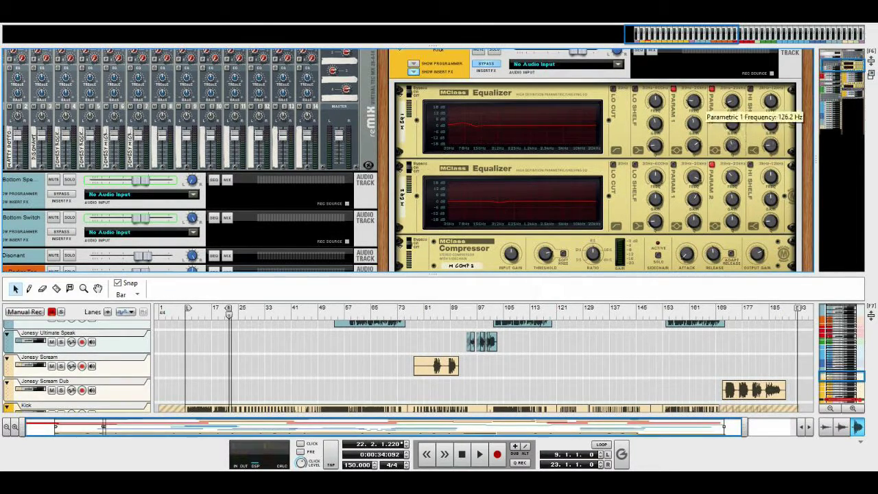
scroll(702, 110, "down", 3)
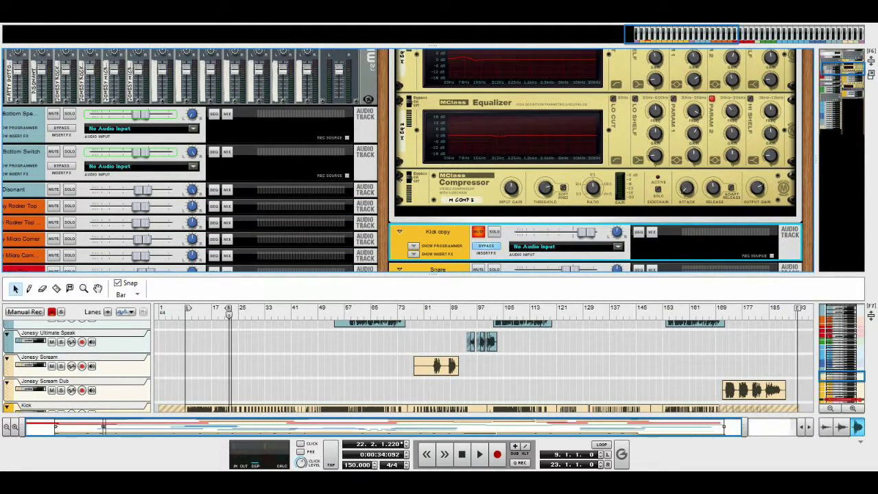
scroll(406, 160, "up", 5)
scroll(407, 161, "up", 2)
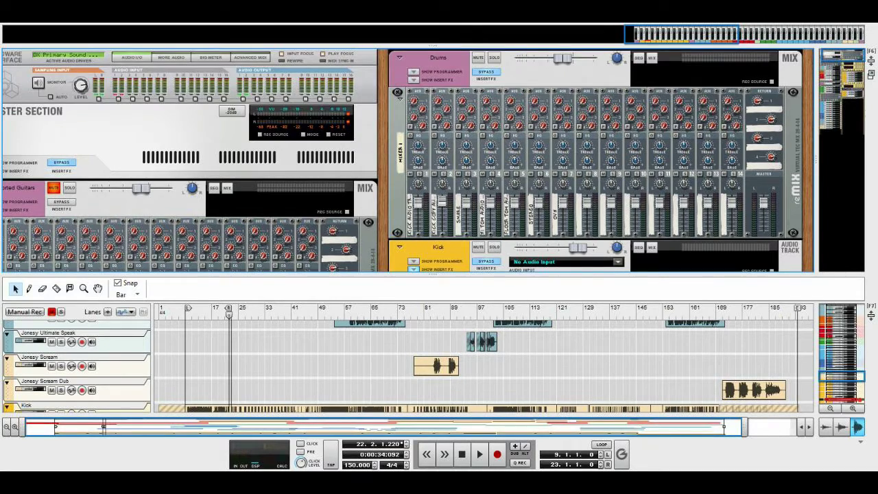
- Mute the Stereo drum track
scroll(407, 160, "down", 9)
scroll(407, 161, "down", 4)
left_click(478, 105)
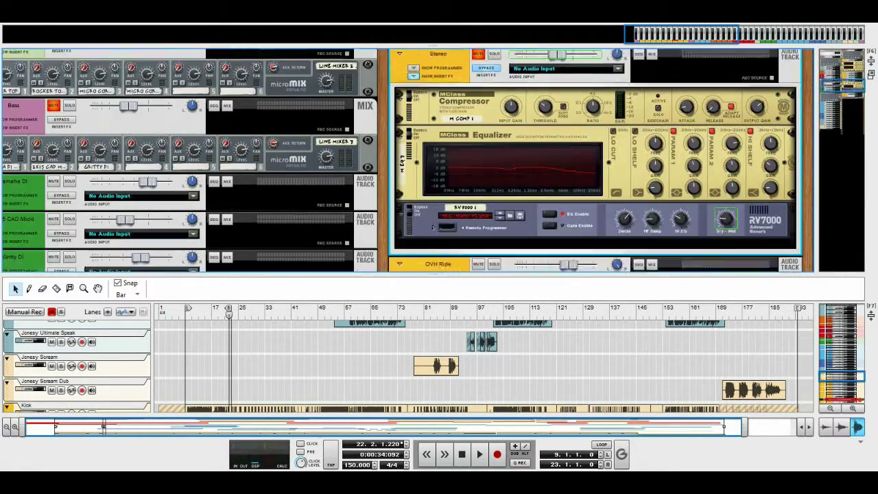
- Enlarge the sequencer area, play the drums from bar 10, stop, and return the song position to bar 10
scroll(407, 160, "up", 10)
left_click_drag(433, 274, 433, 208)
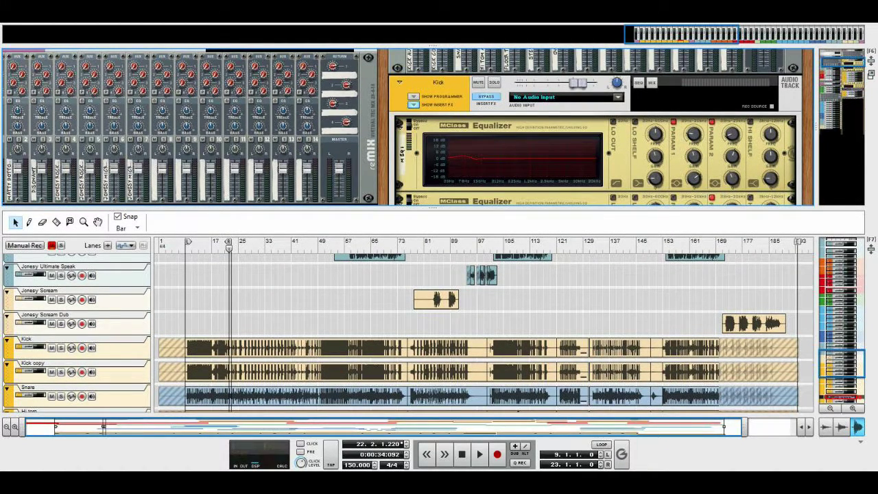
left_click(188, 248)
left_click(479, 454)
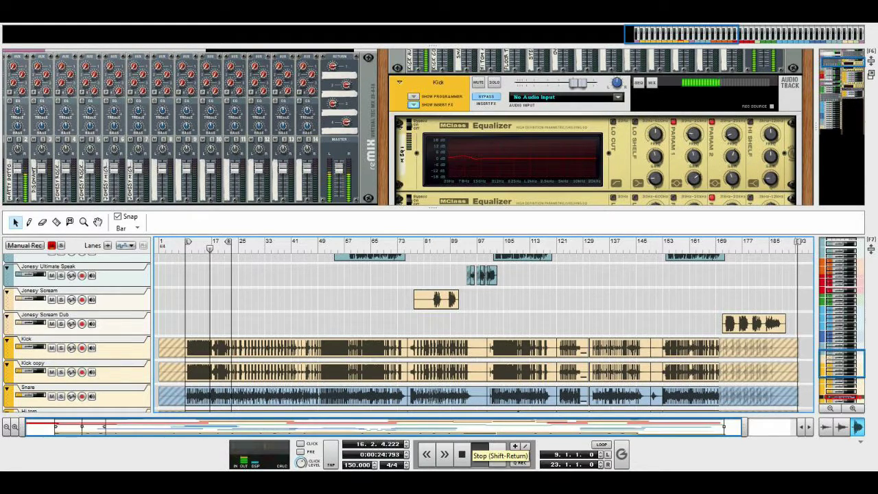
left_click(462, 454)
key("KP_7")
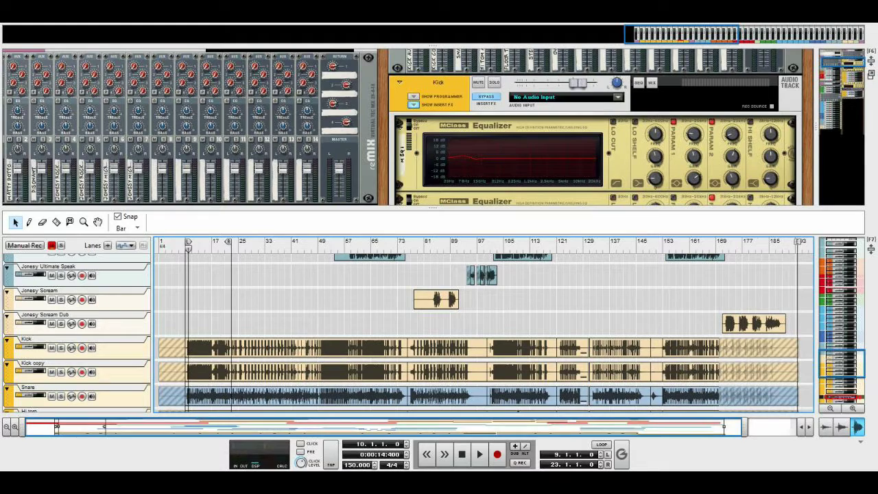
- Turn off the insert effects bypass on the Kick track, then play the song from bar 10 and stop it
scroll(439, 127, "down", 4)
scroll(439, 127, "up", 5)
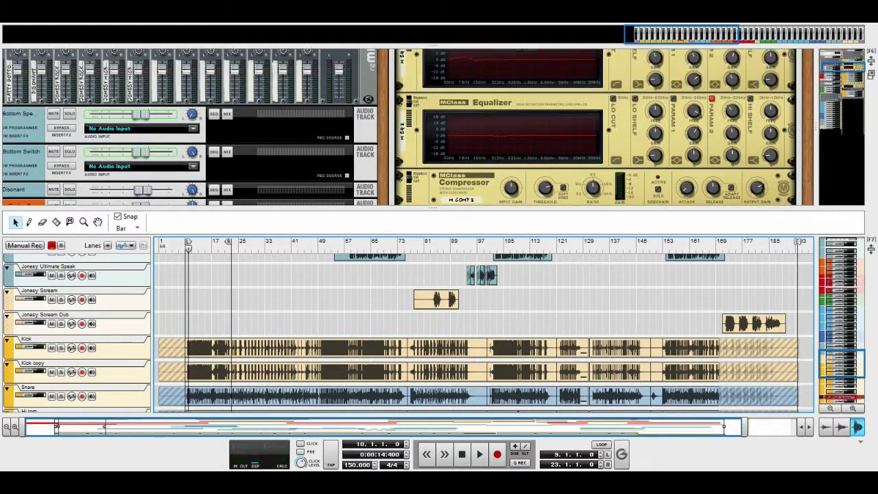
scroll(439, 128, "down", 3)
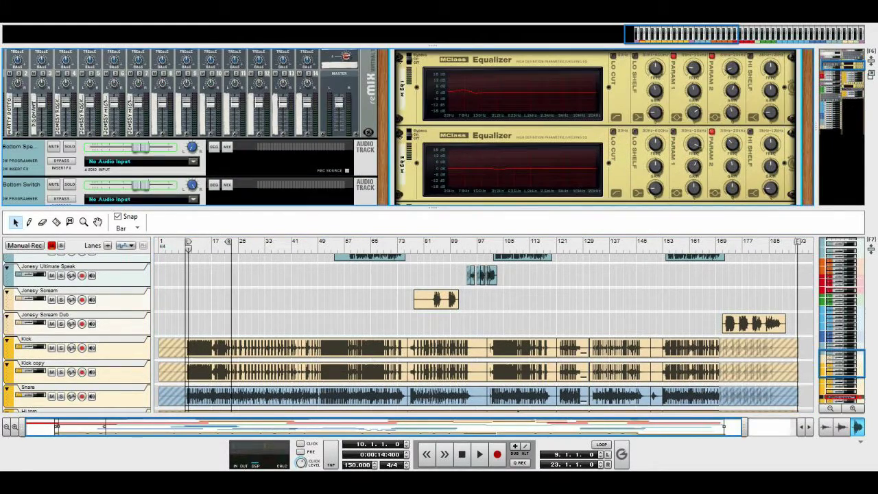
scroll(439, 128, "down", 2)
scroll(439, 128, "up", 8)
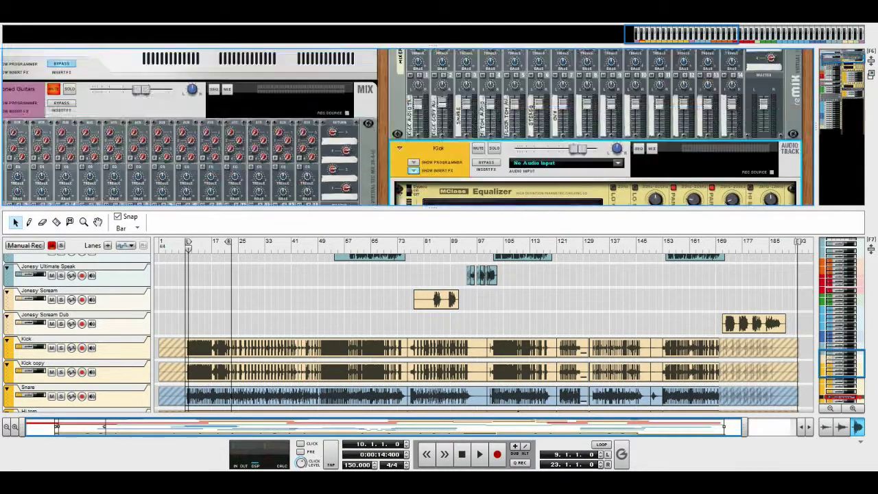
scroll(440, 128, "down", 7)
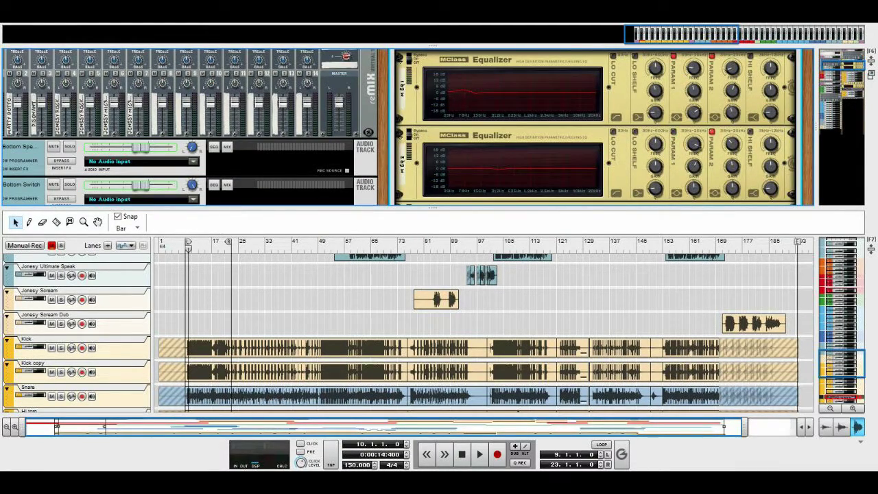
left_click(480, 454)
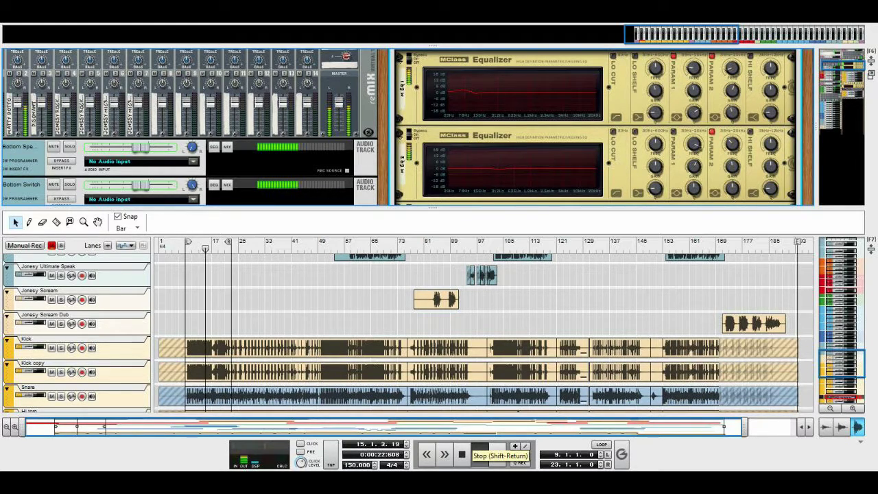
left_click(464, 454)
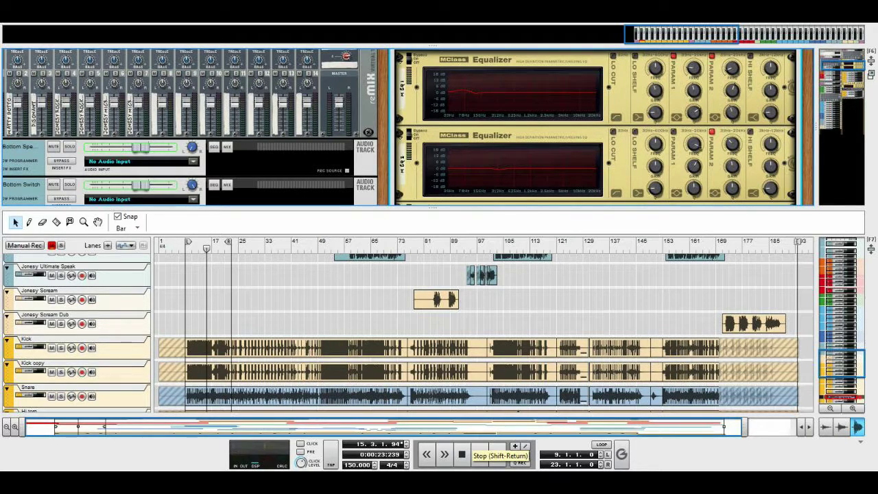
- Enlarge the rack area, then unmute the Kick copy track and turn off its insert effects bypass
left_click_drag(432, 207, 432, 299)
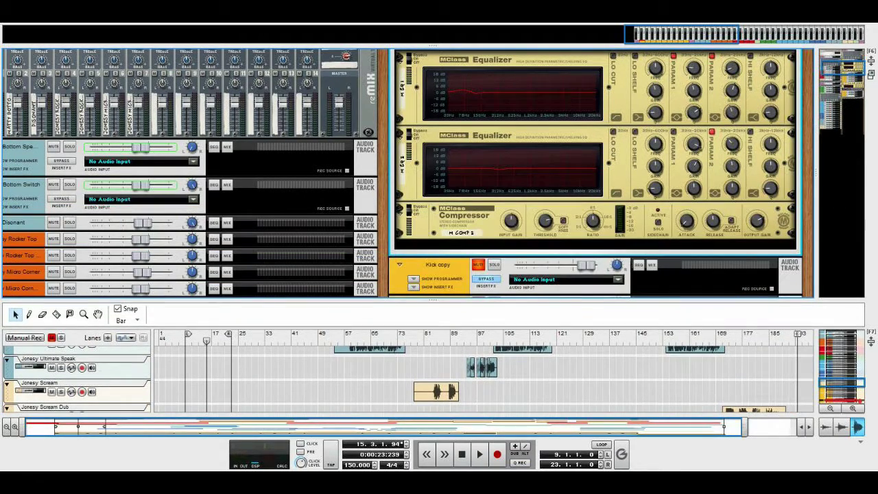
scroll(595, 173, "up", 1)
scroll(596, 173, "down", 2)
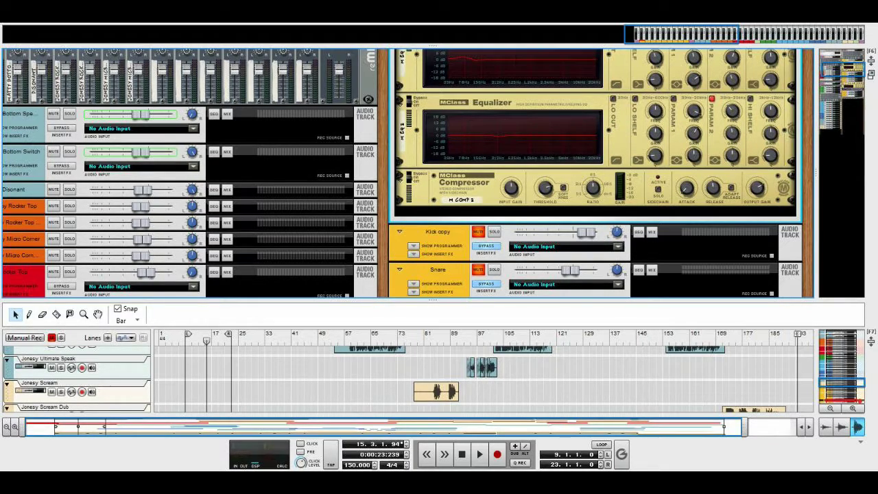
scroll(481, 137, "down", 3)
left_click(479, 133)
left_click(486, 147)
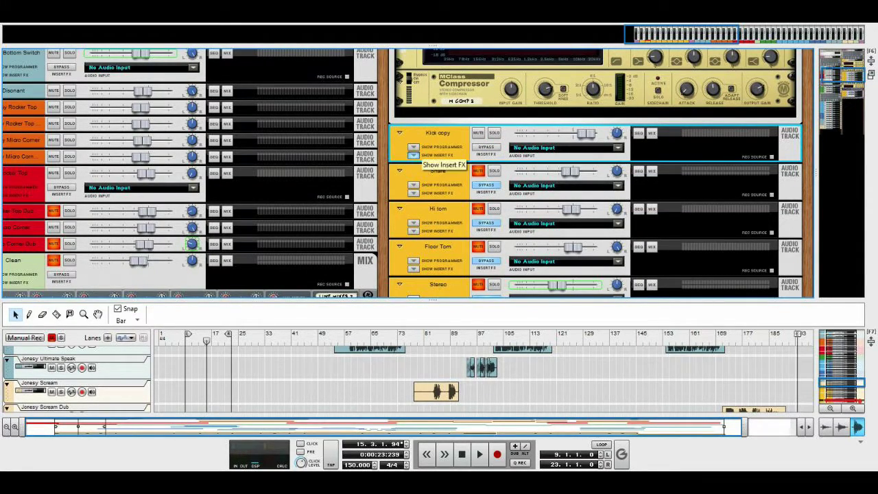
- Show the Kick copy track's insert effects and look over its two MClass Equalizers and its Compressor
left_click(413, 155)
scroll(413, 154, "down", 3)
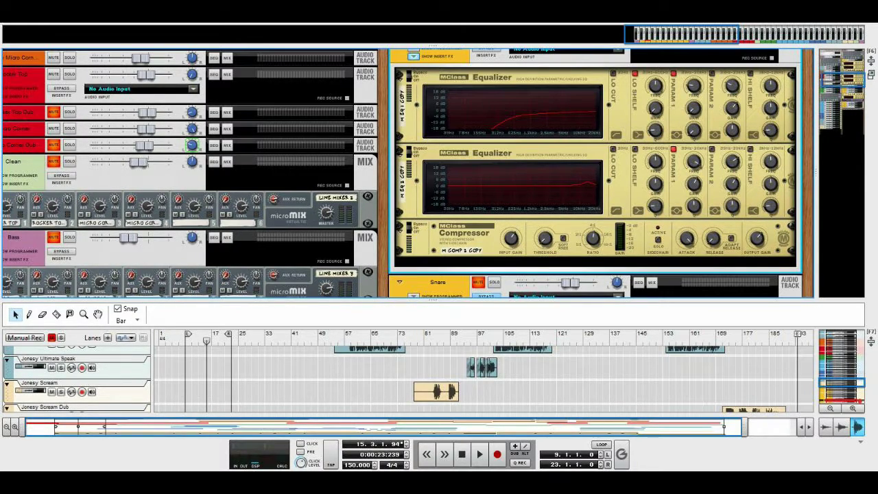
scroll(439, 172, "up", 2)
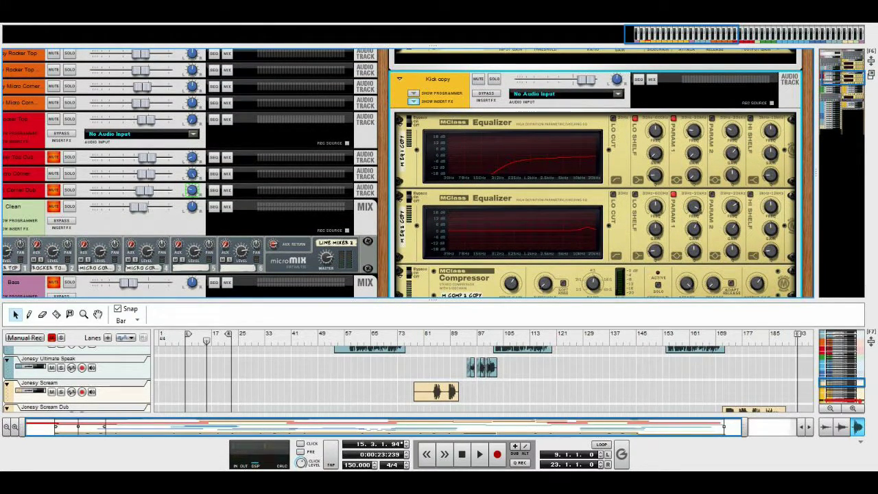
scroll(439, 172, "up", 5)
scroll(439, 178, "down", 5)
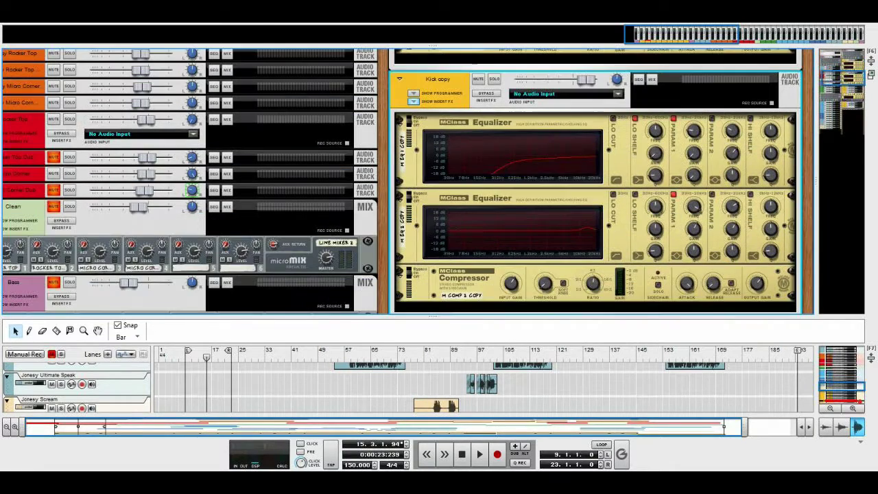
- Play from bar 10, compare the sound with the Kick copy track muted and unmuted, and stop playback
left_click(462, 454)
left_click(479, 454)
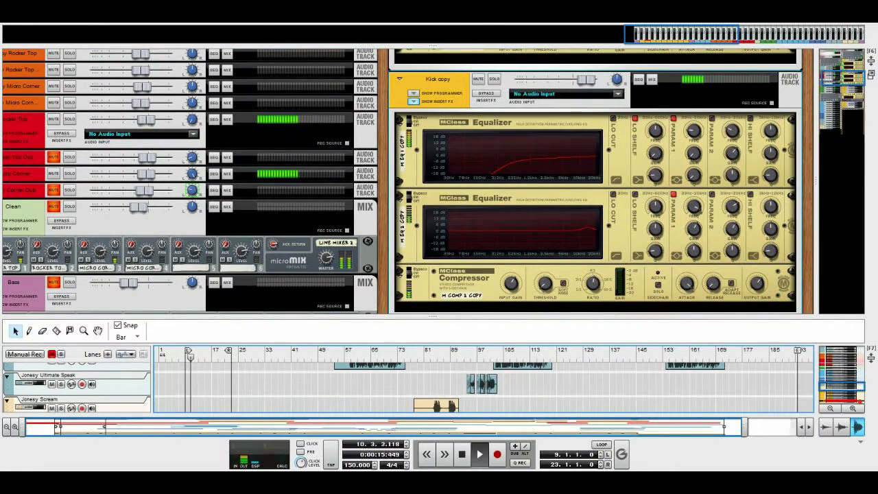
left_click_drag(433, 308, 433, 327)
scroll(439, 186, "up", 1)
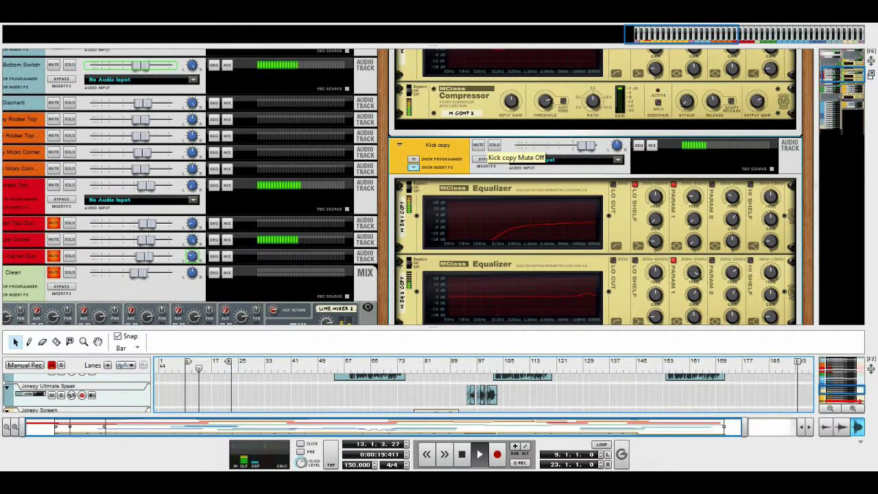
left_click(478, 145)
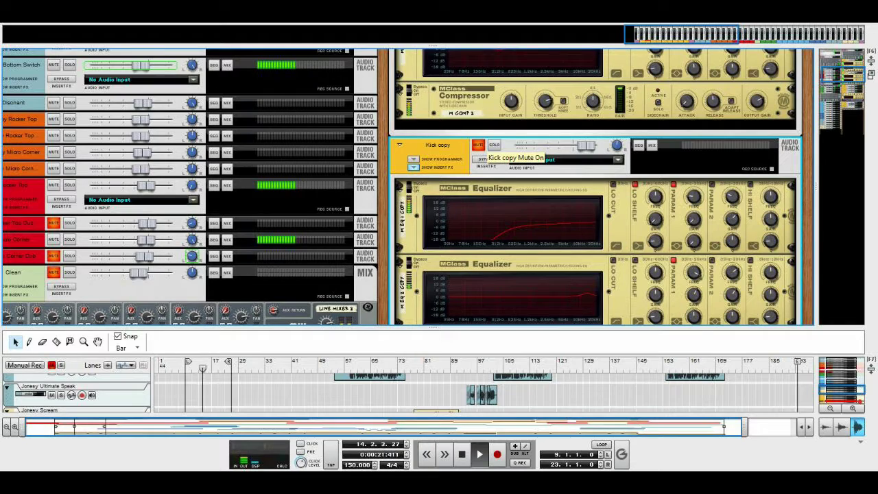
left_click(478, 145)
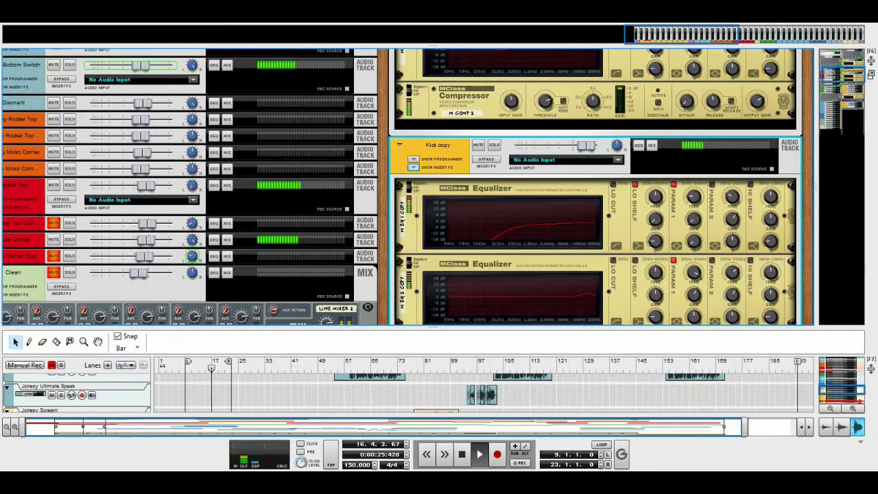
left_click(461, 454)
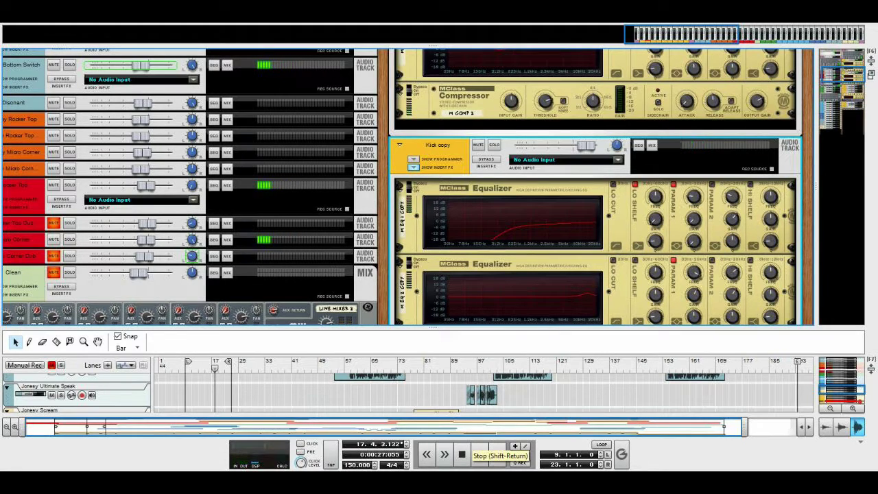
- Hide the insert effects of the Kick copy and Kick tracks
scroll(439, 185, "down", 3)
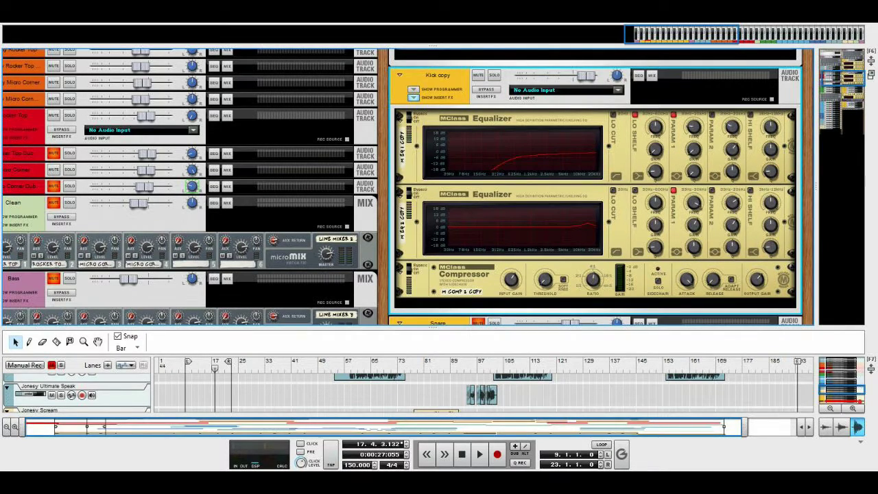
mouse_move(593, 278)
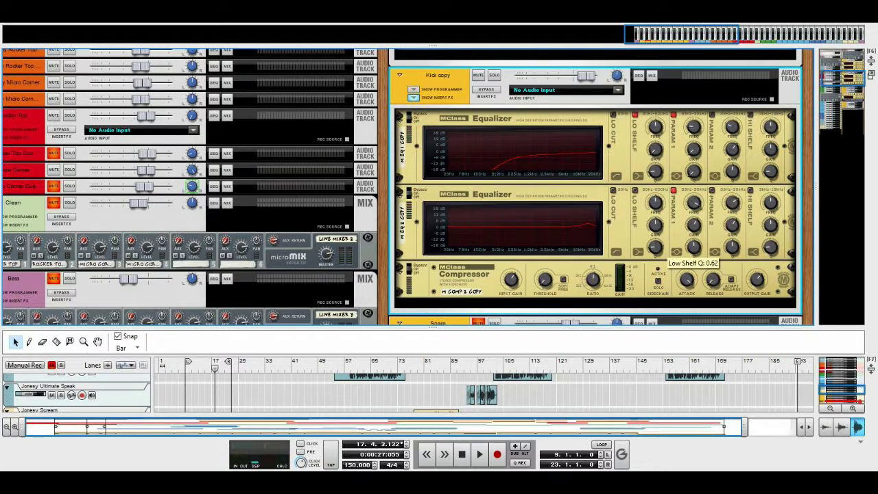
scroll(594, 186, "up", 3)
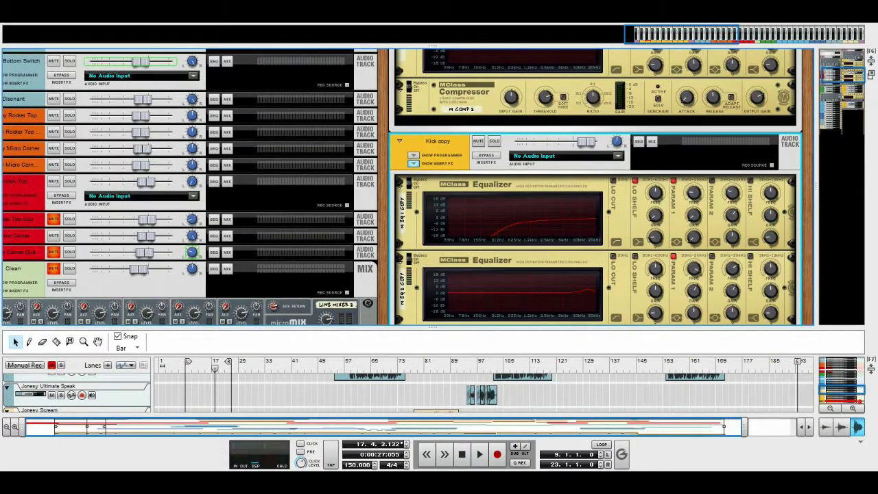
scroll(414, 180, "up", 10)
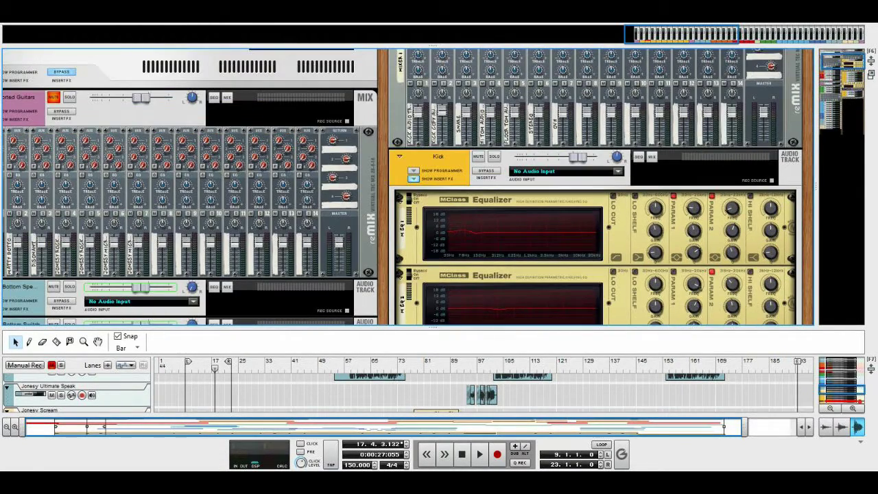
left_click(414, 179)
scroll(413, 178, "down", 5)
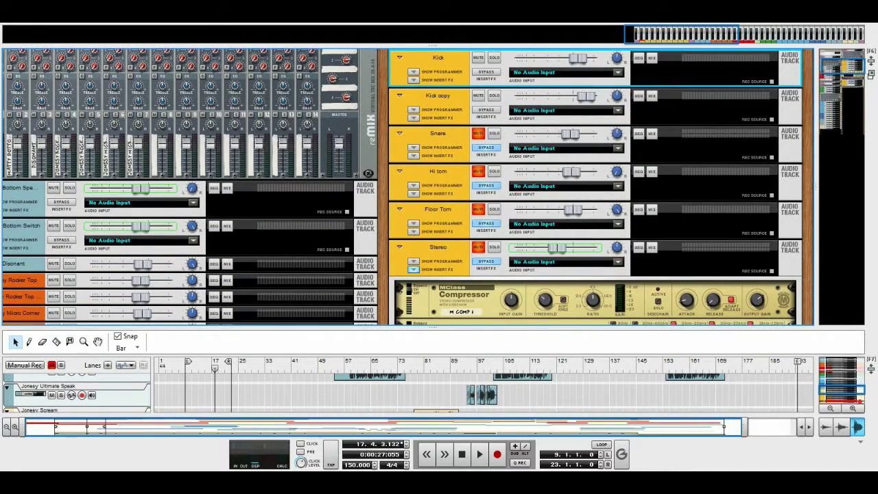
- Show the Snare track's insert effects and examine its two MClass Equalizers, Compressor and RV7000 reverb
left_click(413, 155)
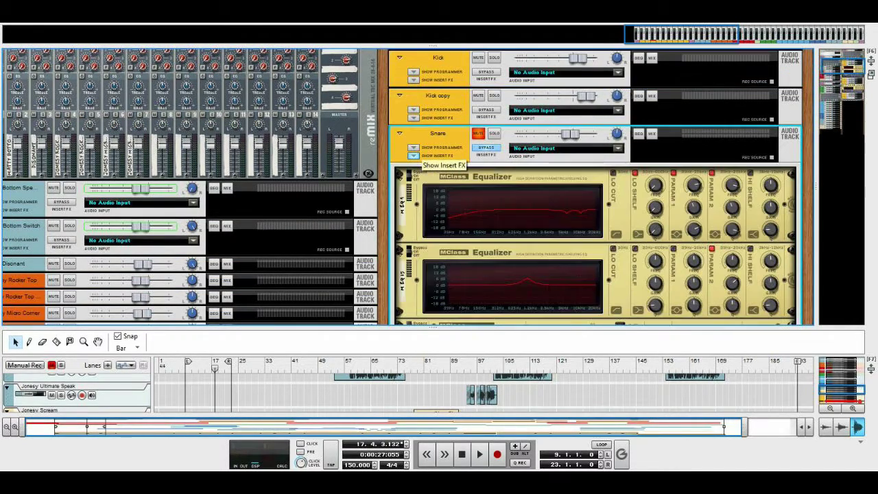
scroll(440, 186, "down", 3)
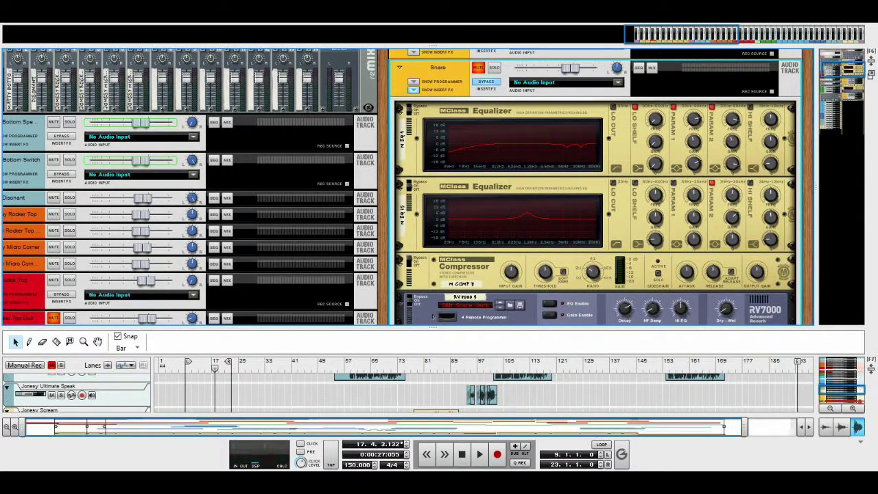
scroll(408, 185, "up", 3)
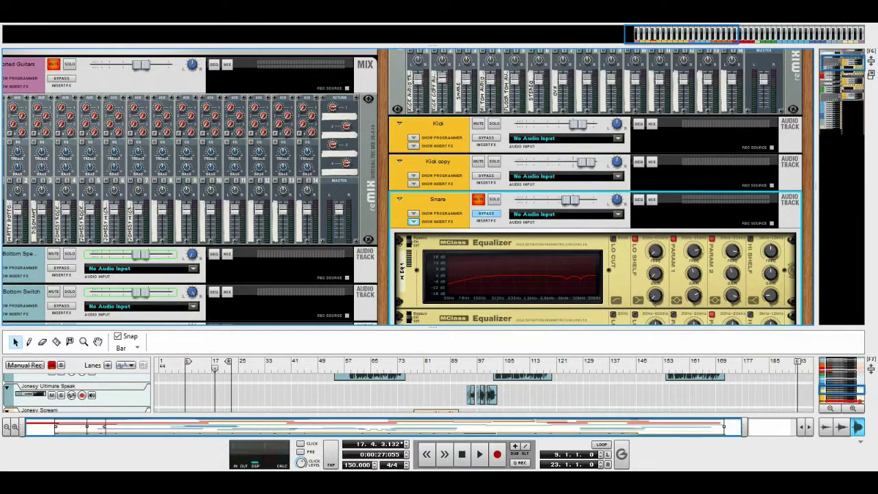
scroll(408, 186, "down", 3)
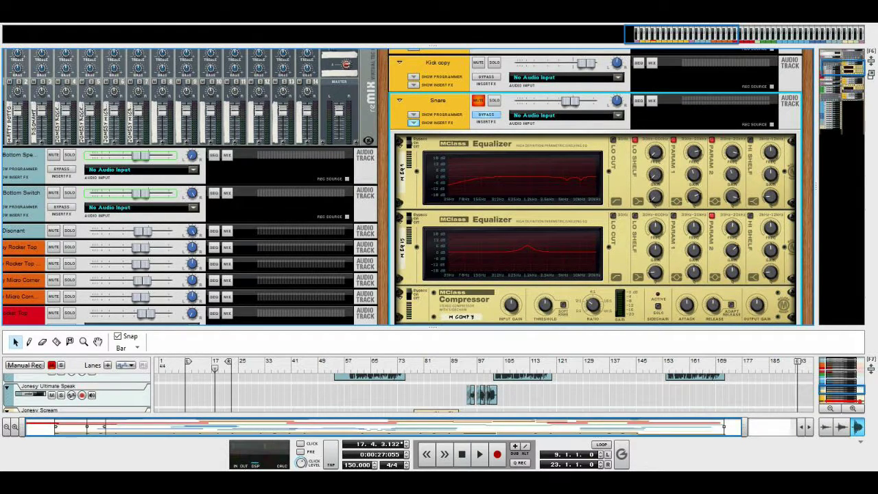
scroll(407, 187, "up", 1)
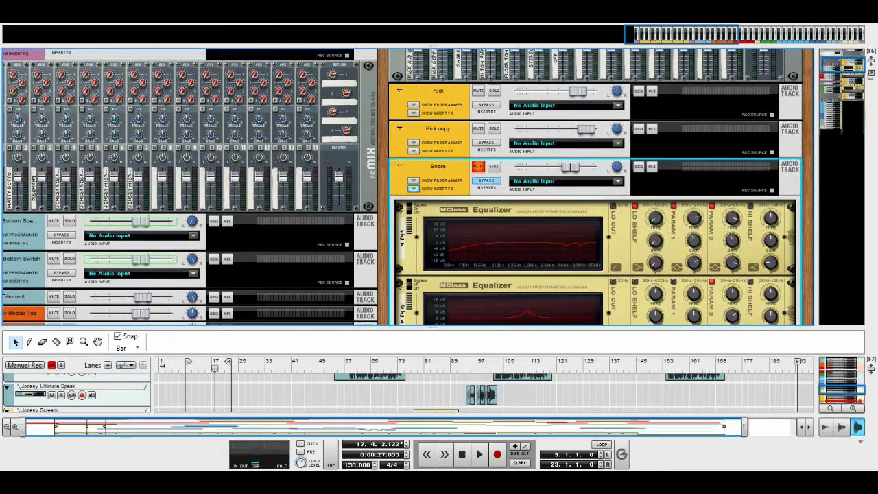
scroll(407, 188, "down", 1)
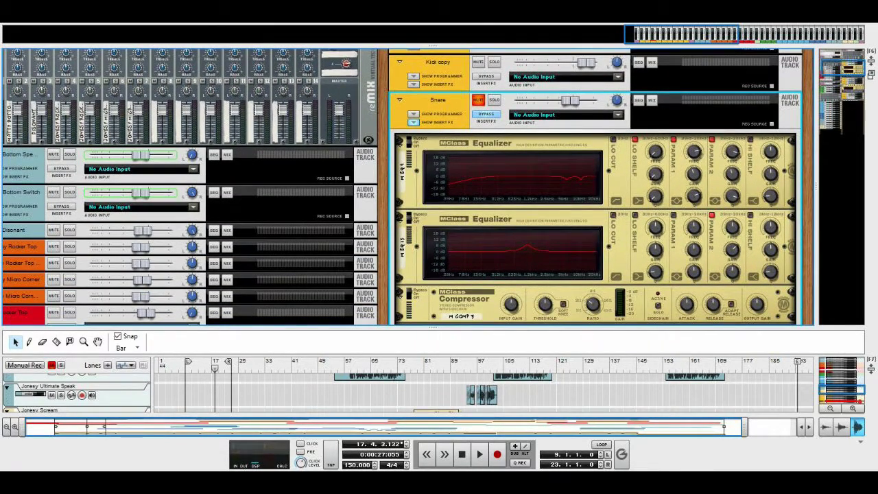
scroll(407, 188, "down", 1)
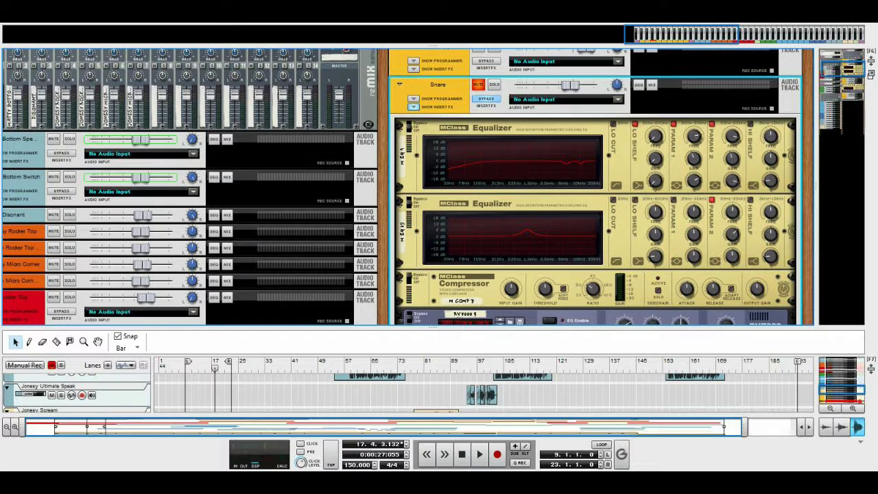
scroll(594, 186, "up", 1)
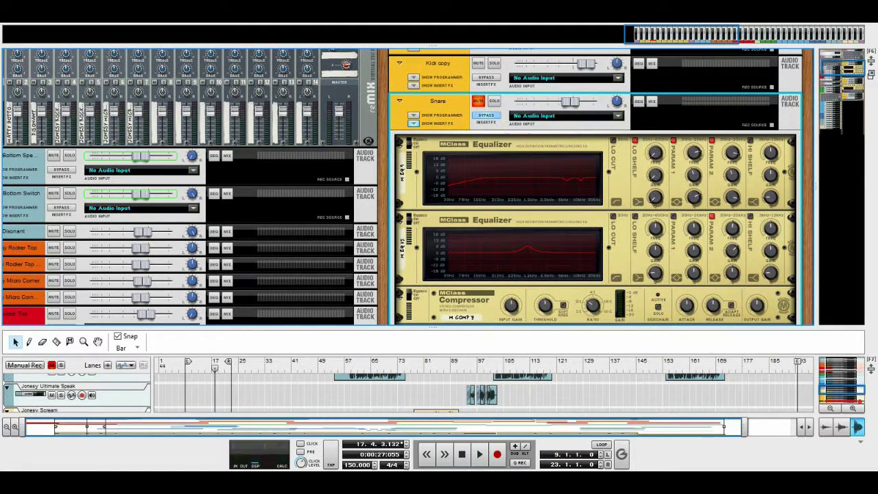
scroll(594, 187, "up", 12)
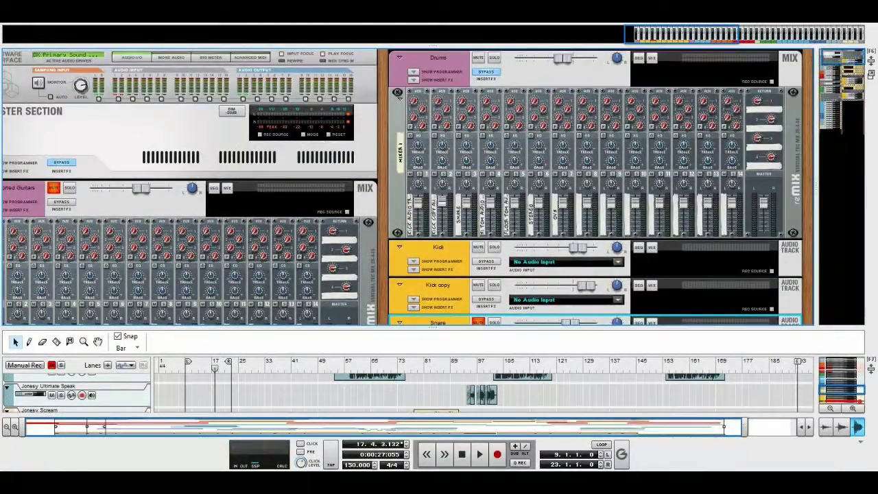
scroll(594, 187, "down", 12)
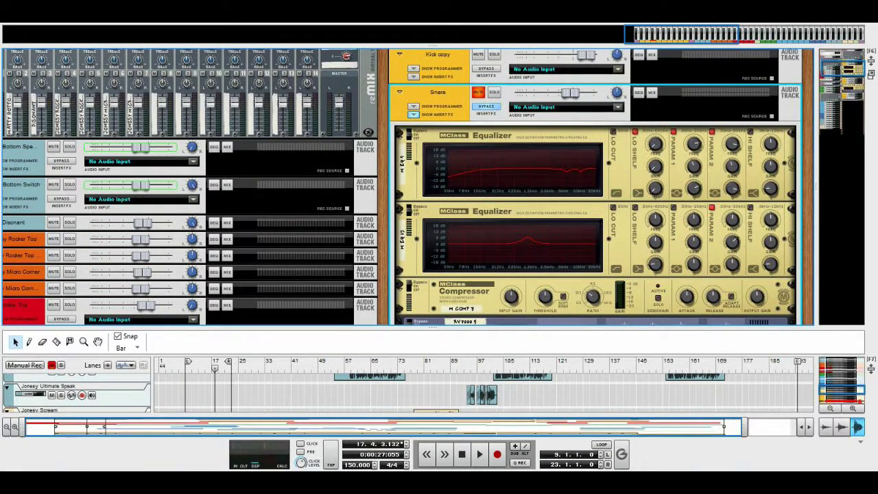
- Unmute the Snare track and turn off its insert effects bypass, then review its effects and the Drums mixer
left_click(478, 92)
left_click(486, 106)
scroll(594, 186, "down", 5)
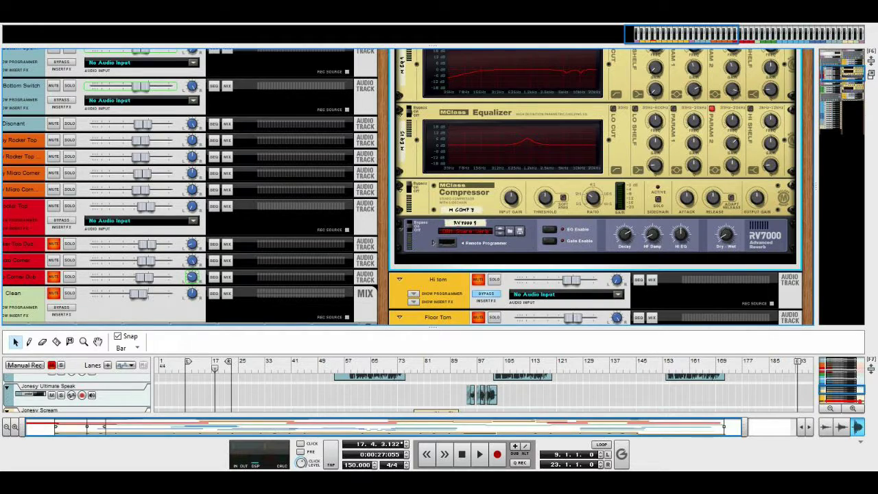
mouse_move(729, 240)
scroll(729, 240, "up", 7)
scroll(594, 187, "down", 5)
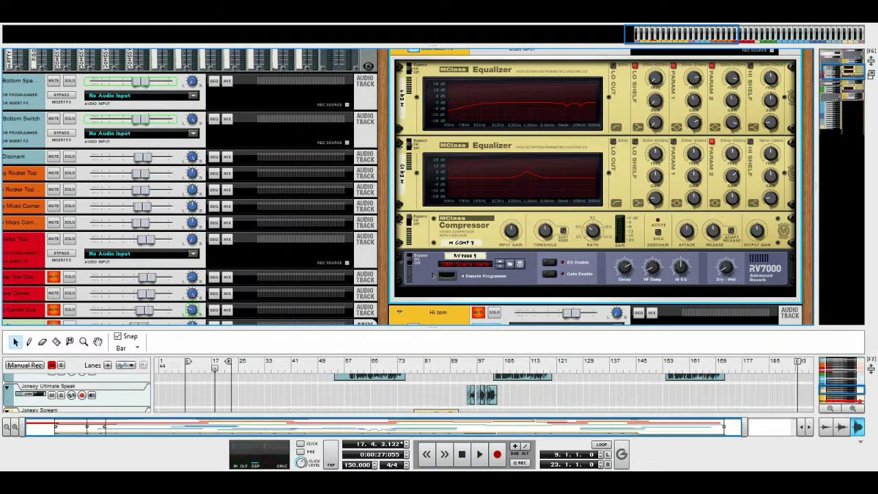
scroll(594, 186, "up", 15)
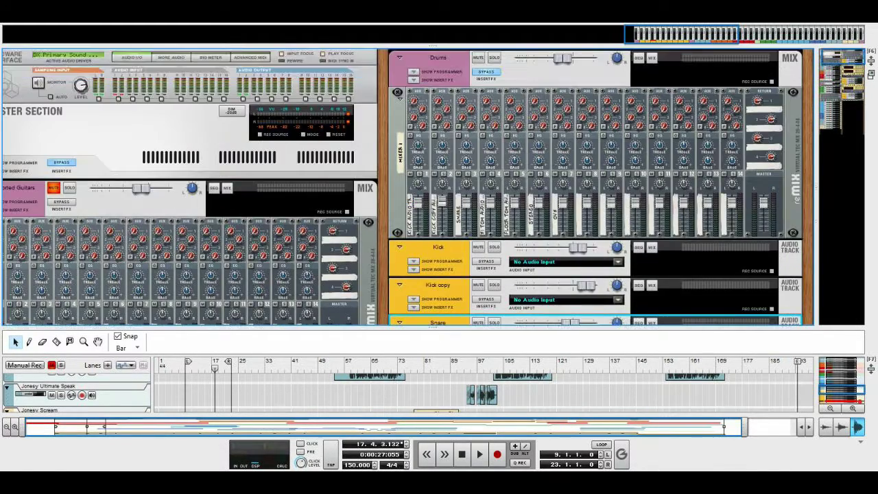
- Hide the Snare track's insert effects
scroll(594, 186, "down", 13)
scroll(594, 186, "up", 6)
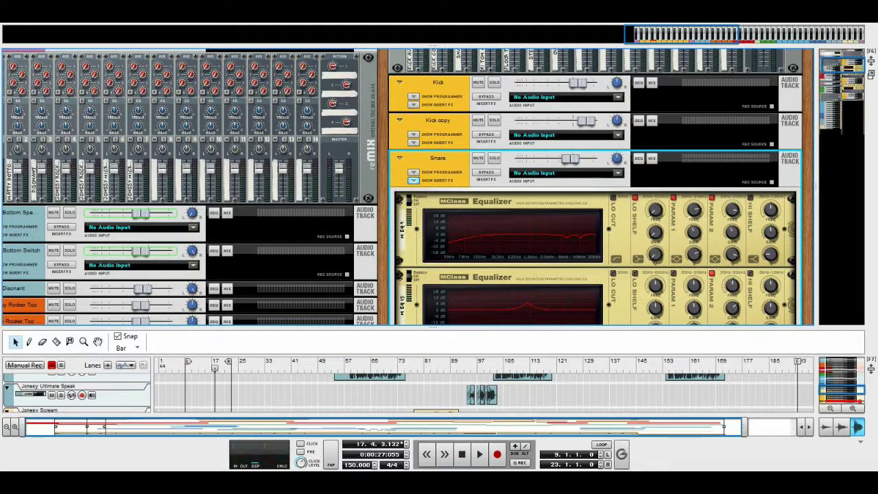
scroll(413, 179, "down", 2)
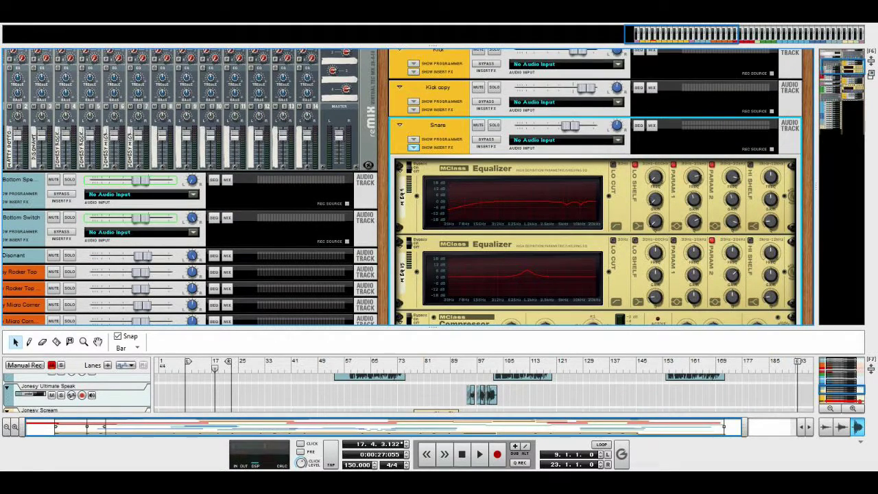
left_click(413, 147)
scroll(414, 147, "down", 2)
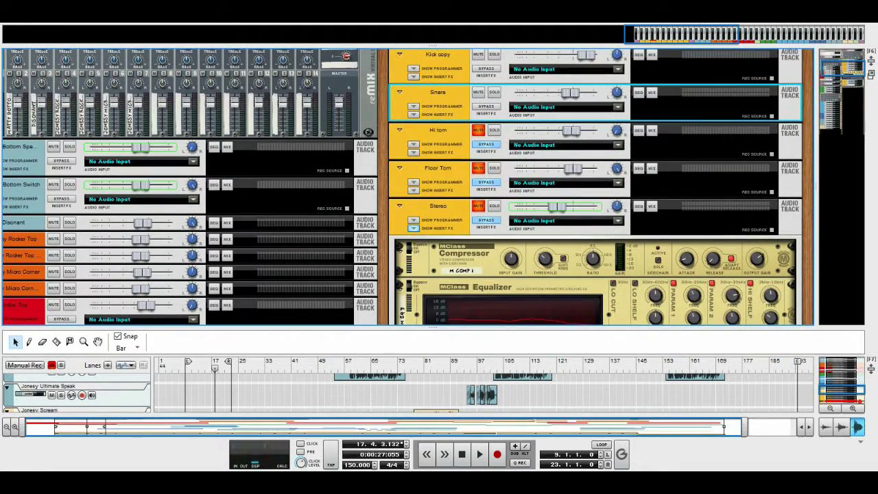
- Play the song from bar 10 to hear the kick and snare together, and stop playback around bar 16
left_click_drag(433, 327, 433, 153)
left_click(189, 192)
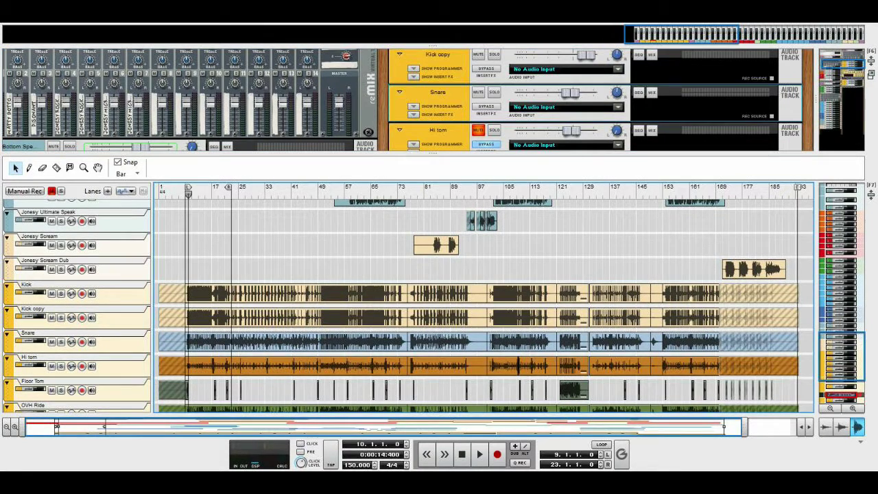
key("space")
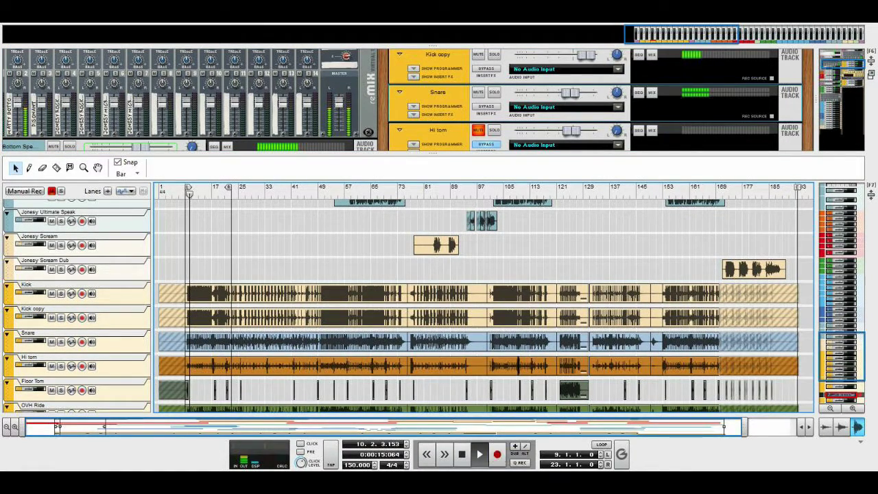
left_click_drag(433, 153, 433, 293)
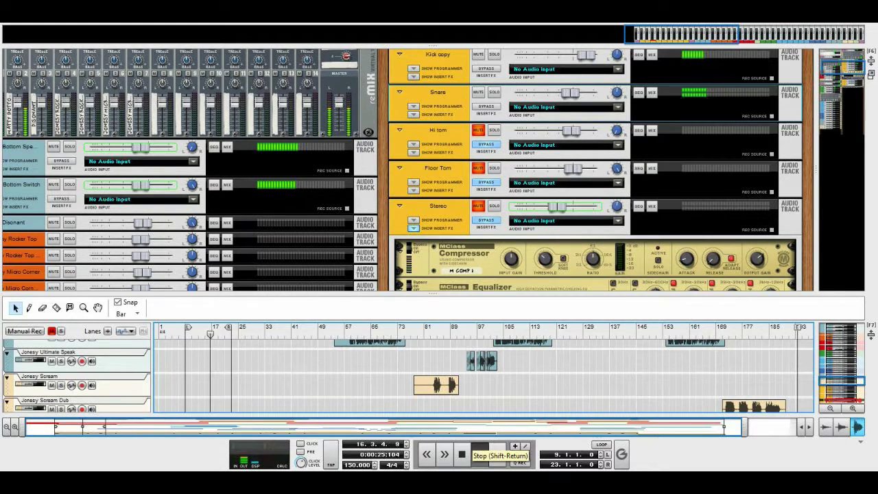
left_click(480, 454)
- Unmute the Hi tom and Floor Tom tracks and turn off their insert effects bypass
scroll(439, 168, "up", 3)
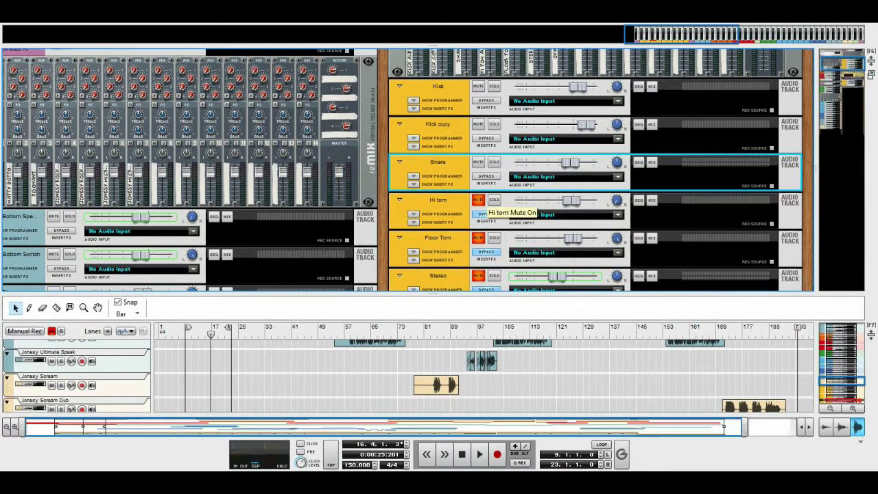
scroll(407, 169, "down", 3)
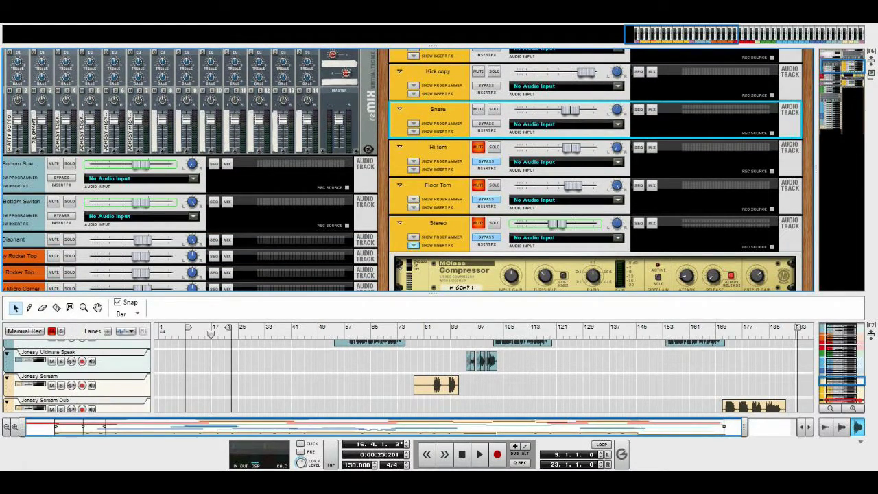
scroll(434, 170, "down", 2)
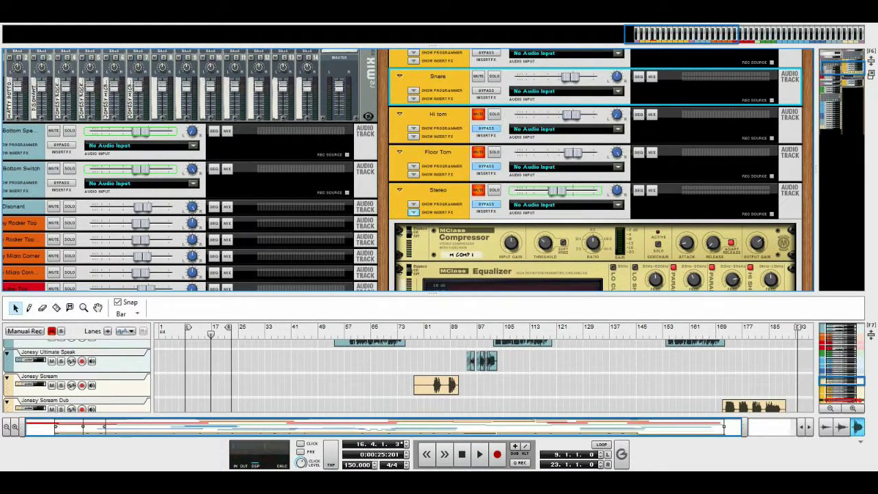
left_click(478, 114)
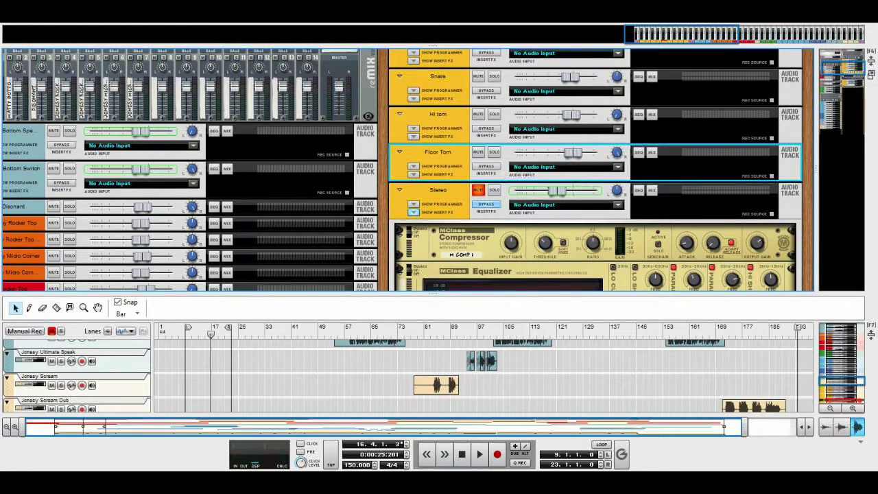
- Show the Hi tom track's insert effects and examine its two MClass Equalizers and Compressor
left_click(414, 135)
scroll(414, 138, "down", 2)
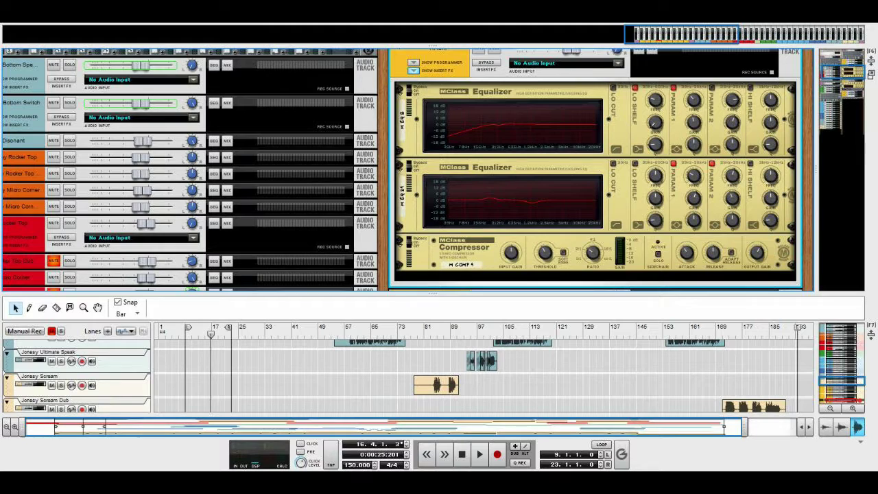
scroll(435, 169, "down", 2)
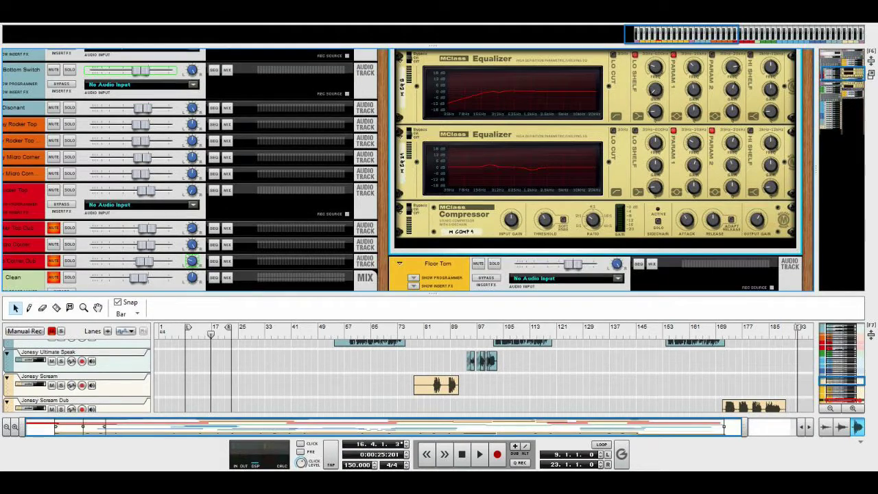
scroll(434, 169, "up", 2)
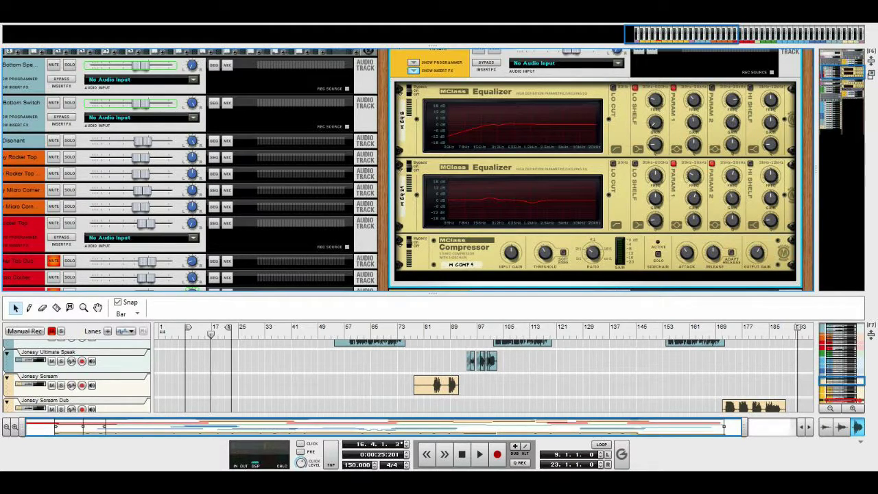
scroll(405, 169, "down", 6)
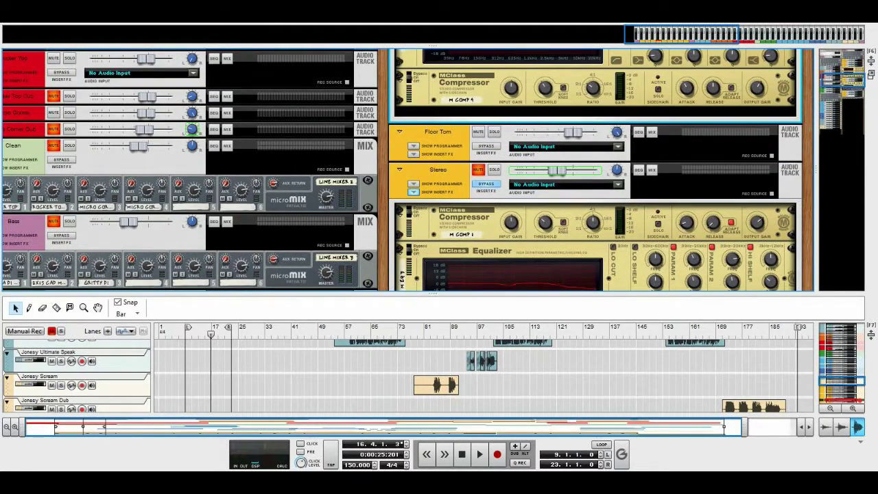
- Maximize the sequencer, play the tom section from bar 121, and stop playback around bar 126
key("F7")
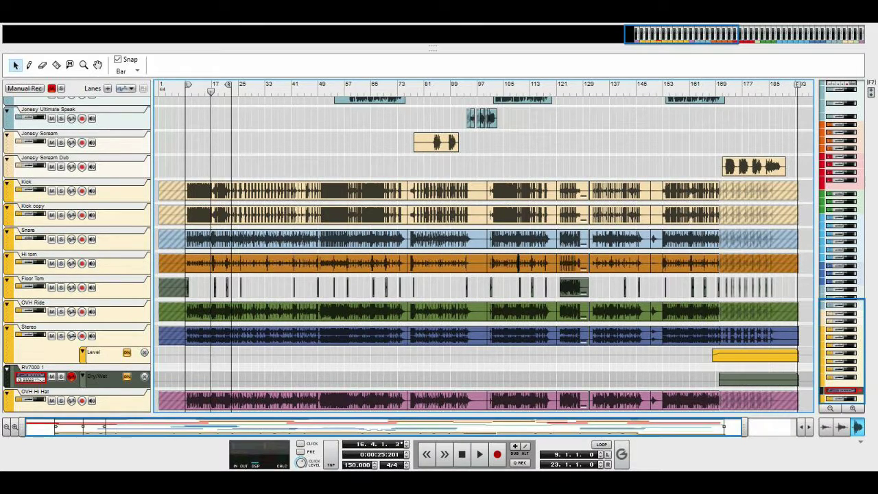
left_click(557, 85)
scroll(556, 254, "up", 3)
scroll(557, 254, "down", 3)
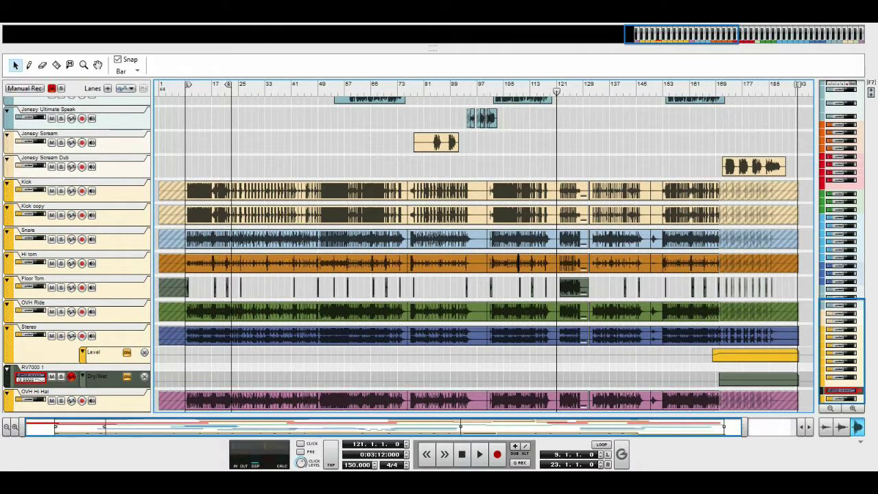
left_click(480, 454)
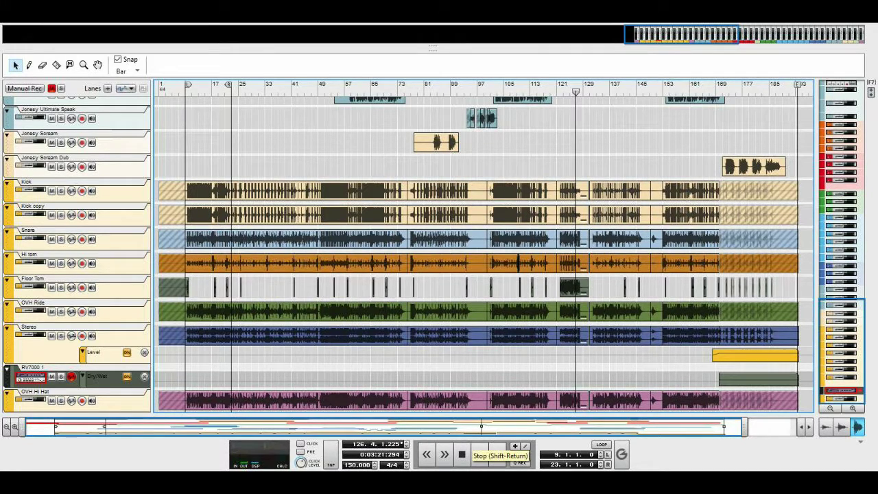
- Bring the rack back into view, look over the Stereo and overhead tracks, and hide the Hi tom track's insert effects
scroll(483, 254, "up", 4)
key("F6")
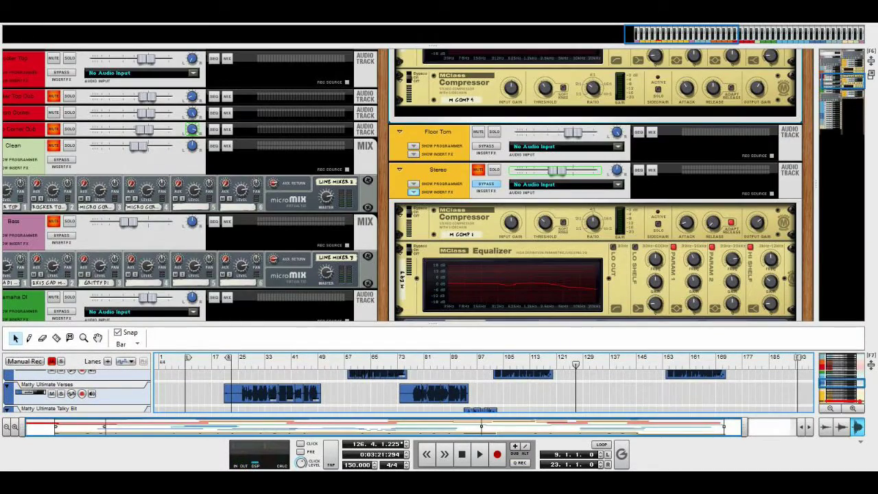
scroll(407, 184, "down", 6)
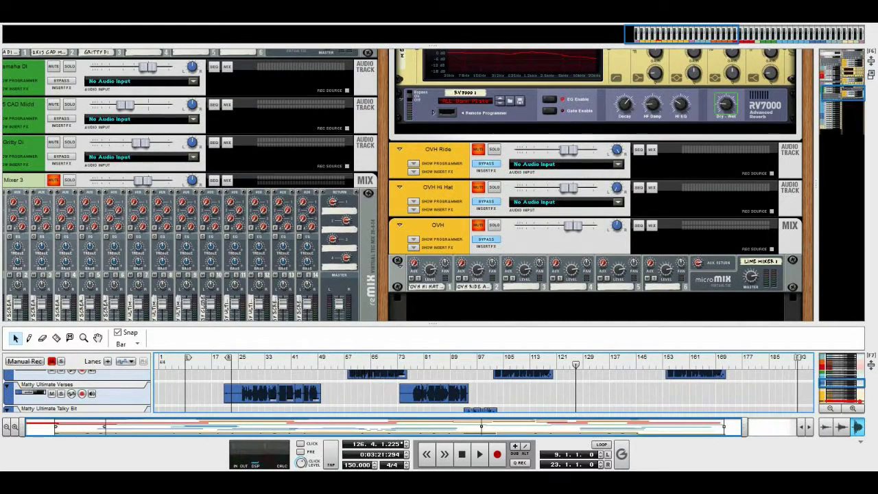
mouse_move(616, 189)
scroll(405, 185, "up", 6)
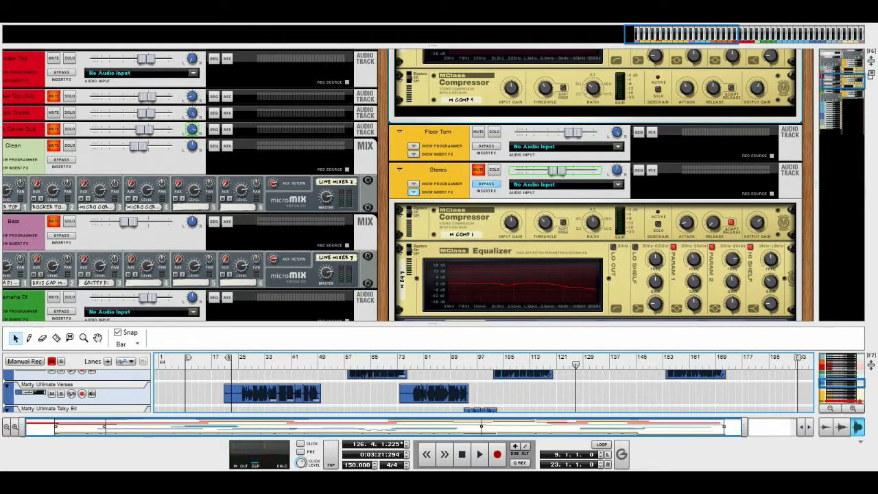
scroll(405, 185, "up", 3)
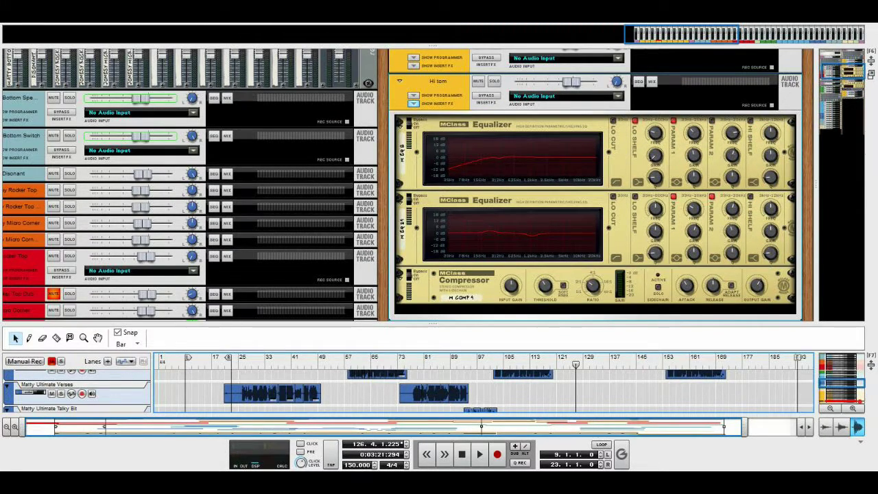
left_click(414, 104)
scroll(413, 137, "down", 1)
scroll(414, 137, "up", 1)
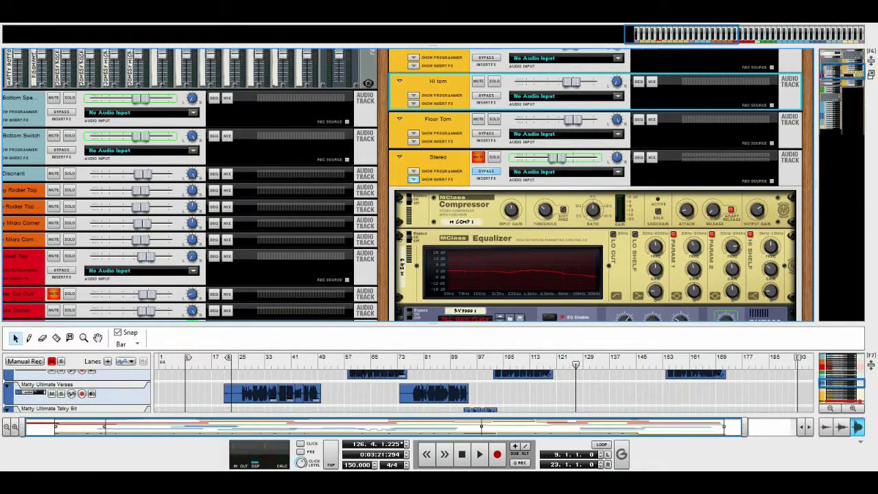
- Unmute the OVH mix channel and the OVH Hi Hat and OVH Ride tracks
scroll(405, 185, "down", 3)
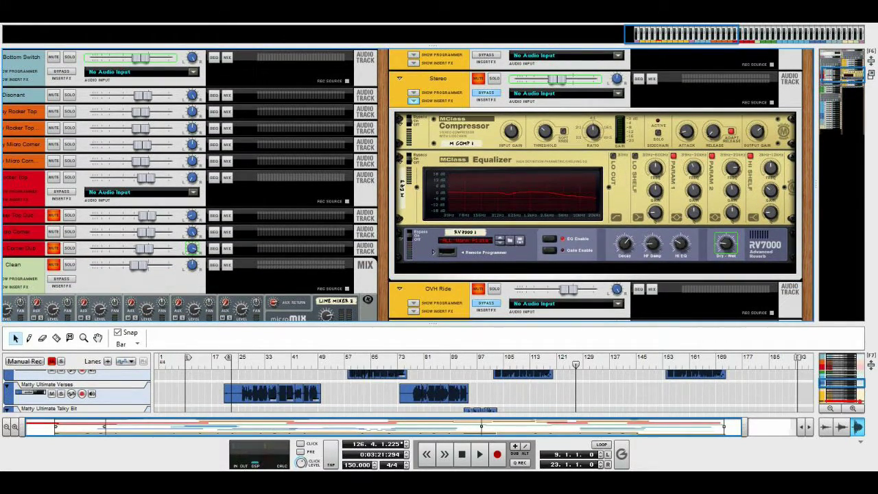
scroll(407, 184, "down", 7)
left_click(477, 166)
left_click(477, 129)
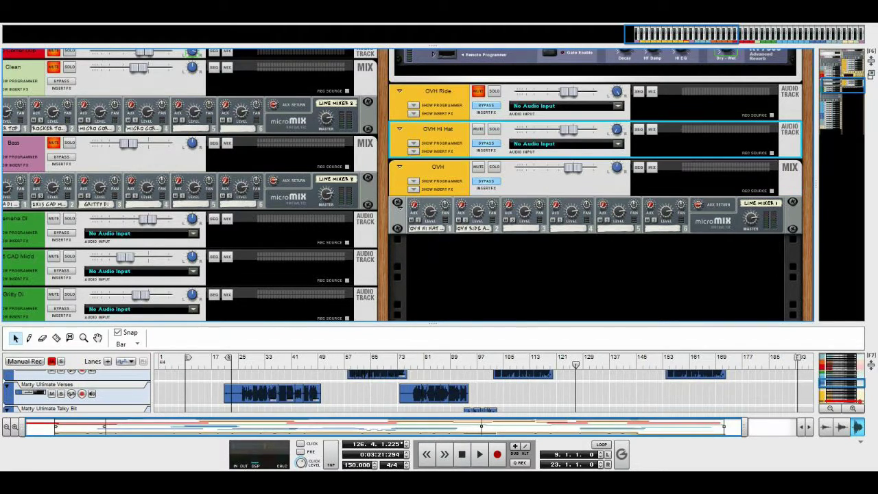
left_click(477, 90)
- Turn off the insert effects bypass on the OVH mix channel and the OVH Hi Hat and OVH Ride tracks
scroll(477, 90, "up", 7)
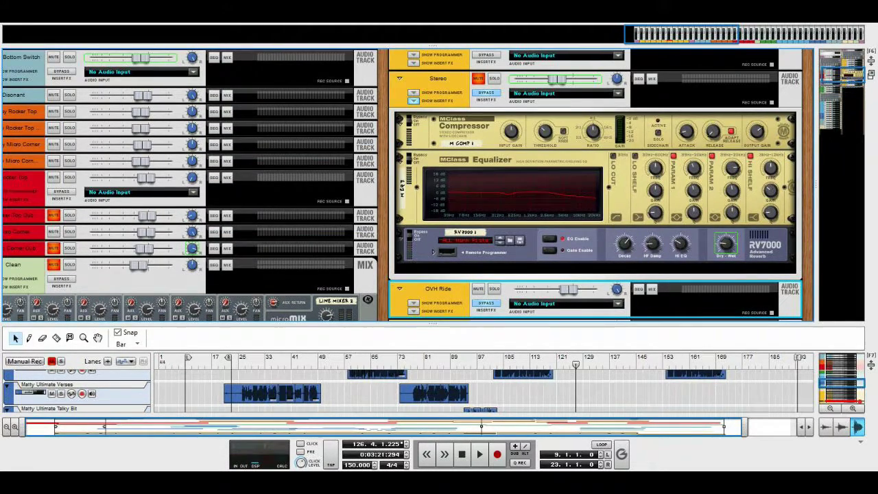
scroll(478, 90, "down", 7)
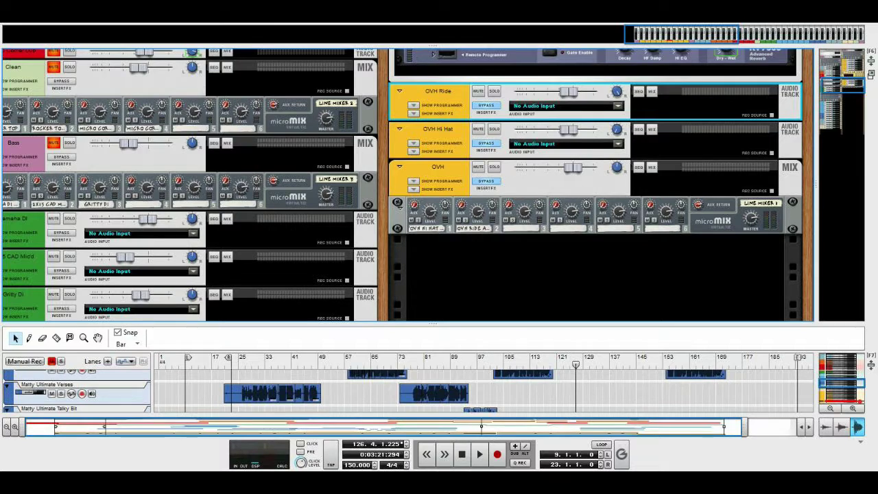
left_click(487, 181)
left_click(486, 144)
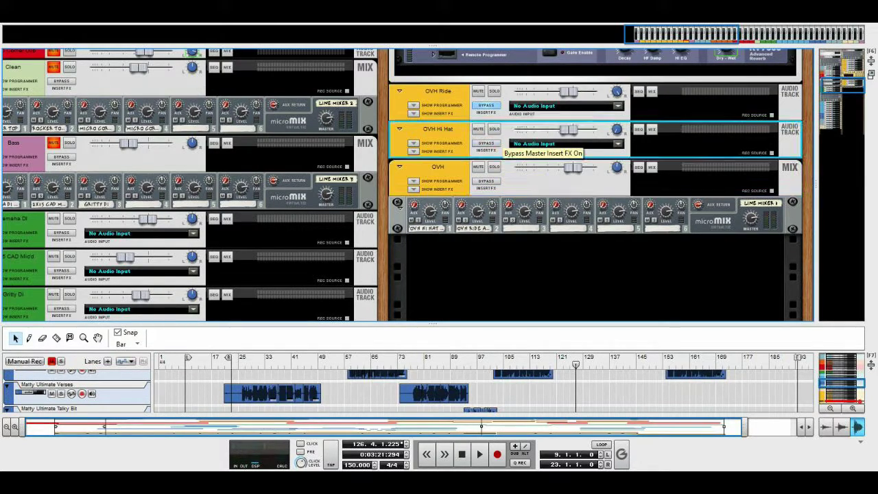
left_click(487, 105)
- Show the insert effects of the OVH Ride and OVH Hi Hat tracks, examine their MClass Equalizers, and hide them again
left_click(413, 112)
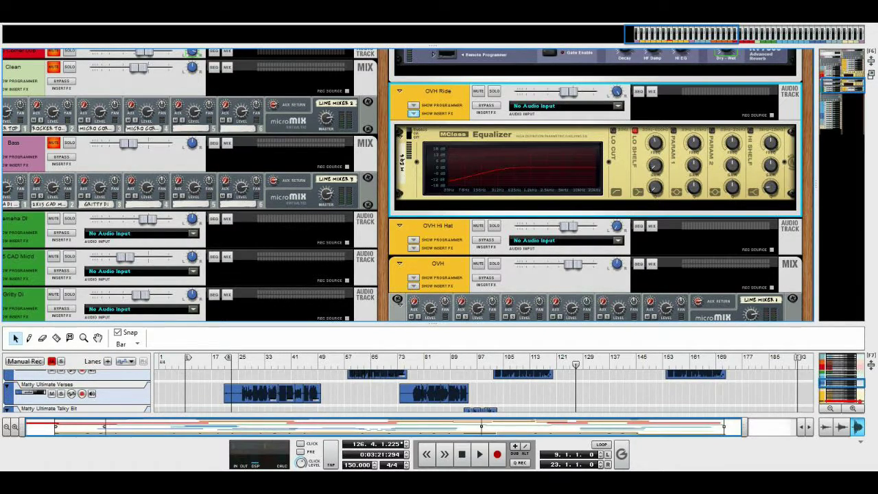
left_click(413, 248)
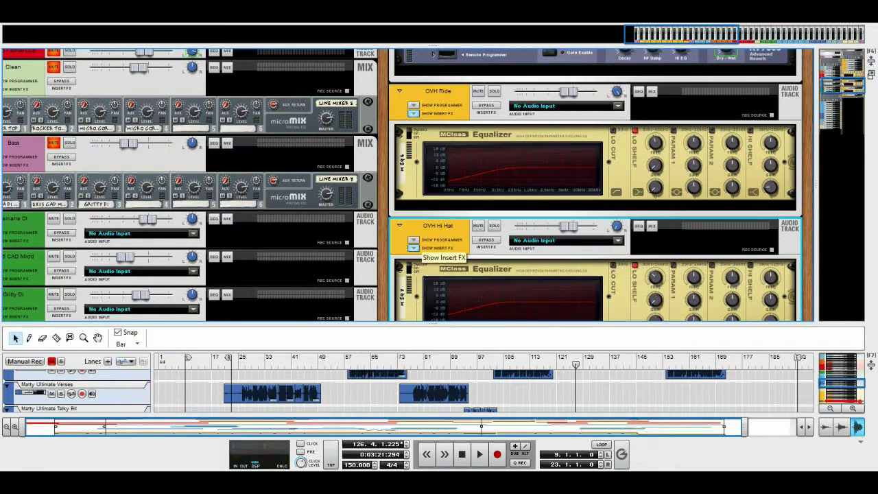
scroll(414, 248, "down", 5)
scroll(414, 248, "up", 6)
left_click(413, 146)
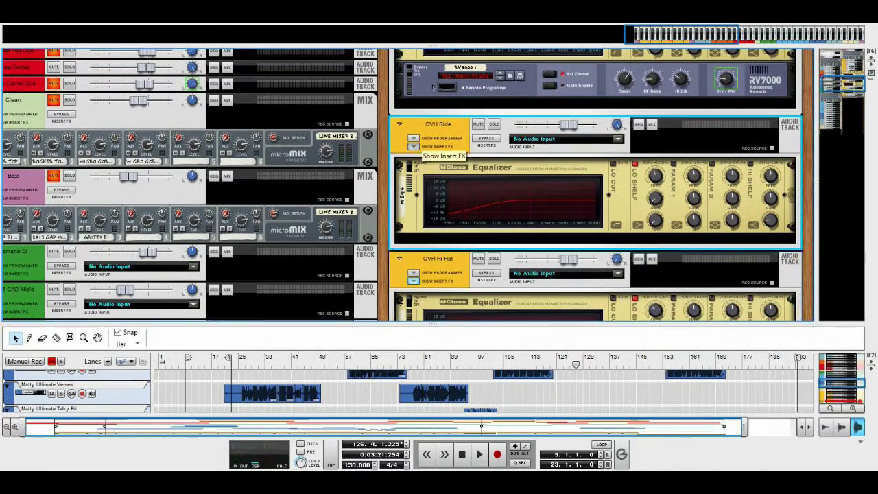
left_click(413, 183)
- Show the OVH mix channel's insert effects and examine its MClass Equalizer, Compressor and RV7000 reverb
left_click(414, 222)
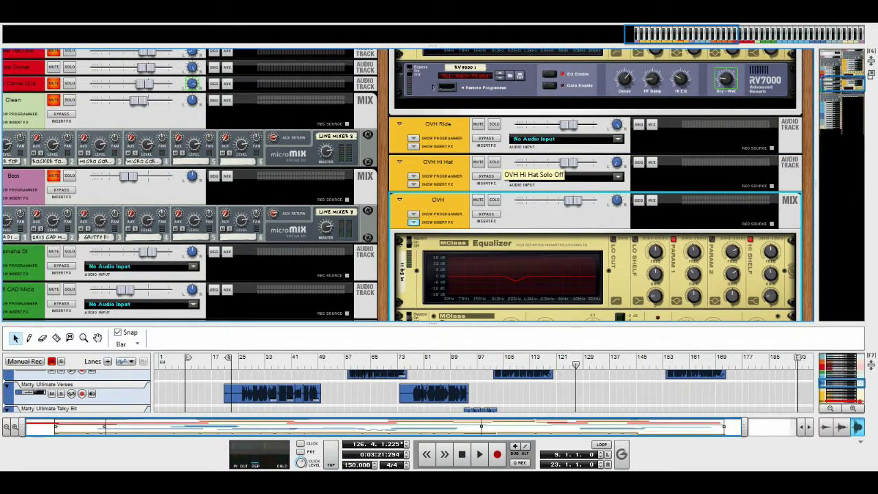
scroll(521, 172, "down", 5)
scroll(522, 171, "up", 6)
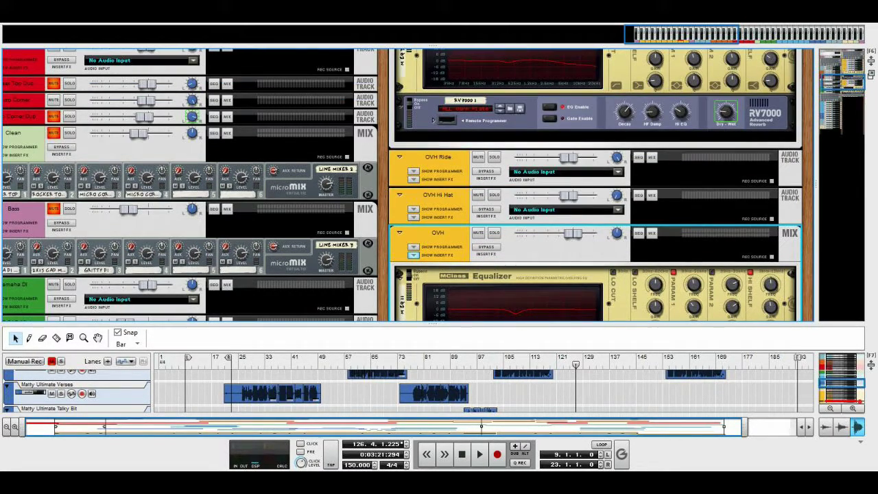
scroll(521, 171, "down", 5)
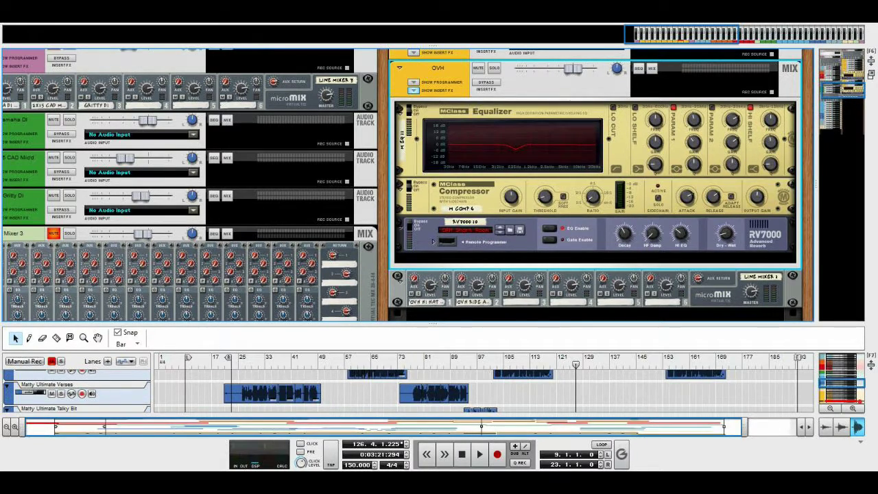
scroll(405, 183, "up", 2)
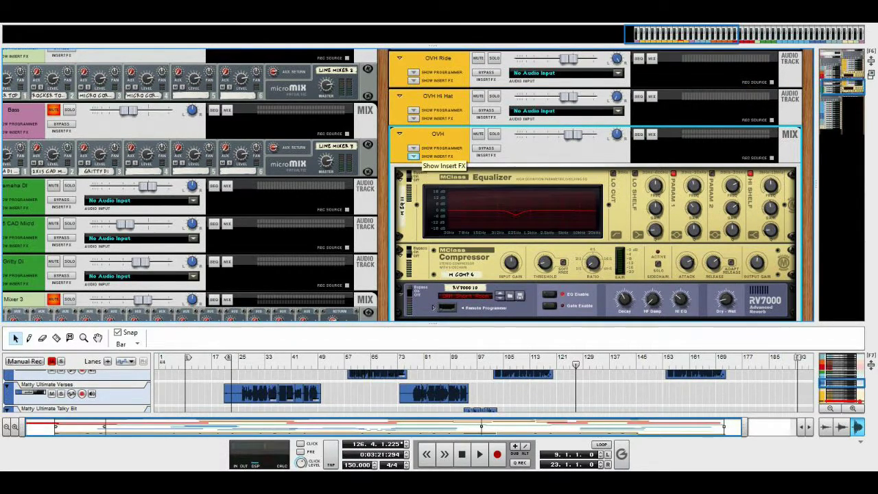
scroll(414, 158, "down", 5)
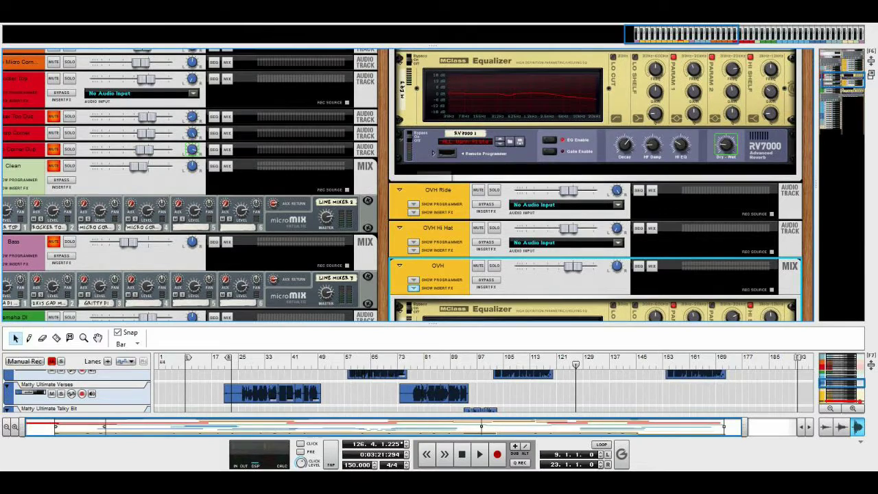
- Hide the OVH mix channel's insert effects and play back the drum mix with the sequencer in view
scroll(407, 184, "down", 7)
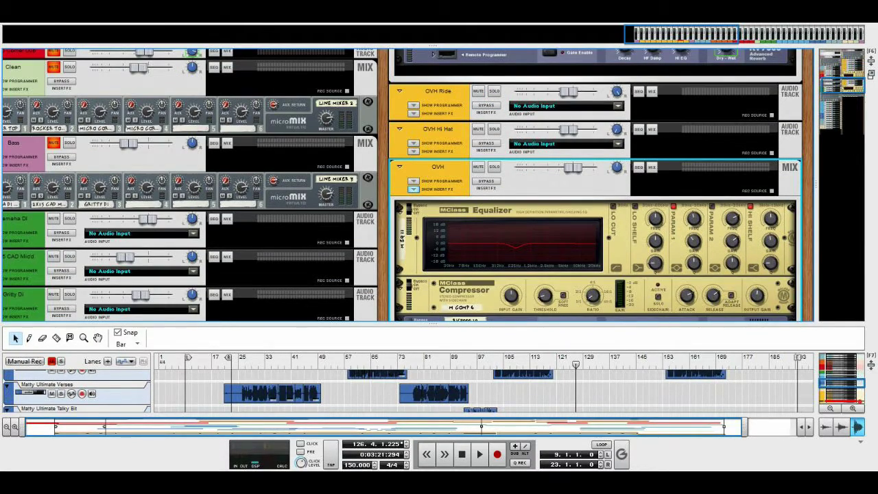
left_click(414, 189)
key("F6")
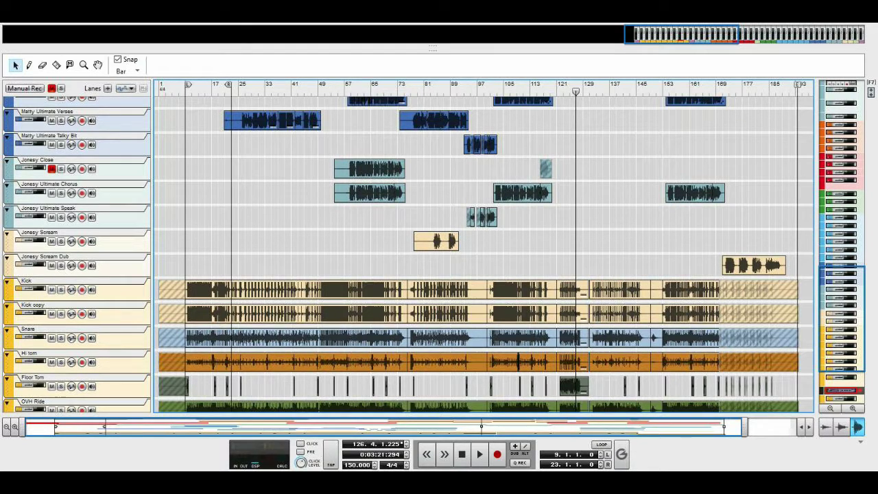
key("KP_0")
left_click(480, 454)
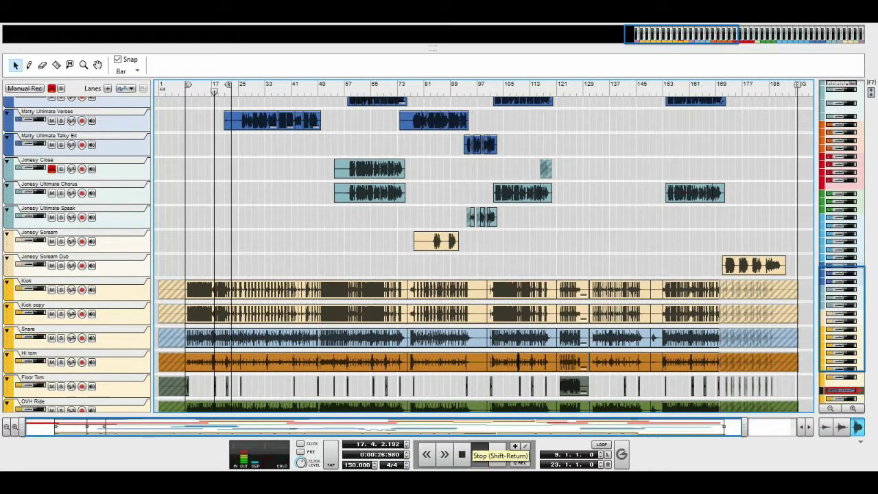
left_click(462, 455)
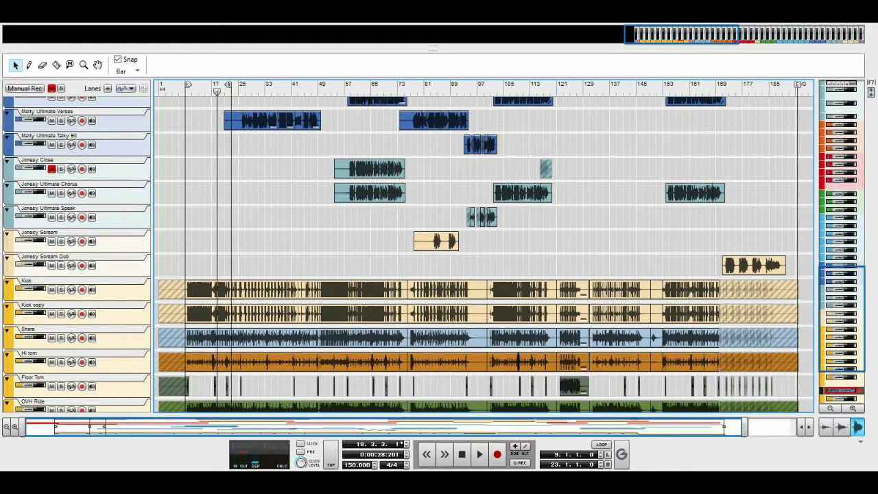
- Unmute the Stereo drum track and turn off its insert effects bypass
key("F6")
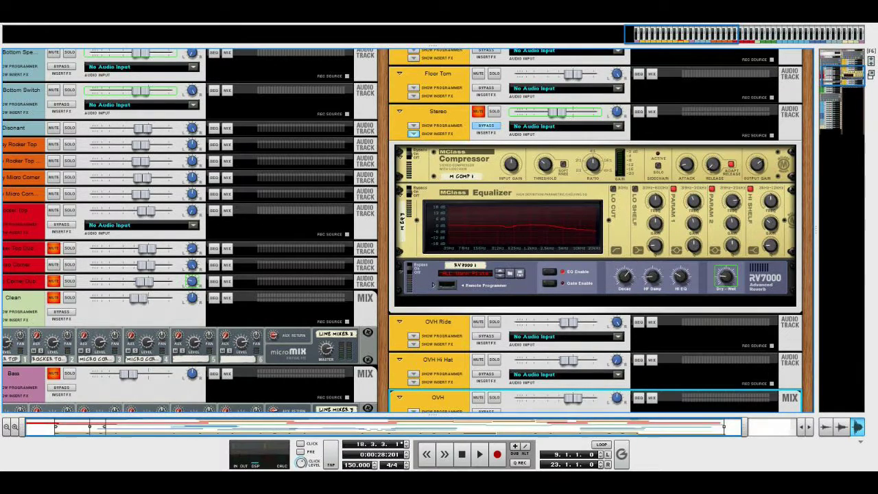
scroll(406, 231, "up", 1)
scroll(407, 231, "down", 1)
left_click(478, 111)
left_click(490, 125)
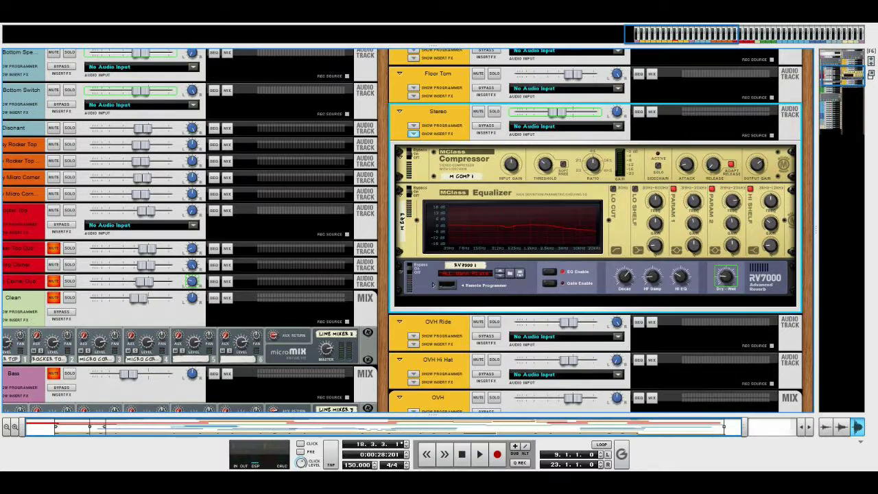
- Examine the Stereo track's MClass Compressor, MClass Equalizer and the RV7000 reverb's Dry/Wet setting
scroll(490, 125, "up", 2)
scroll(597, 230, "down", 3)
mouse_move(726, 276)
- Mute the Kick, Kick copy, Snare, Hi tom, Floor Tom, OVH Ride, OVH Hi Hat and OVH channels, leaving the Stereo track audible
scroll(726, 276, "up", 5)
left_click(478, 120)
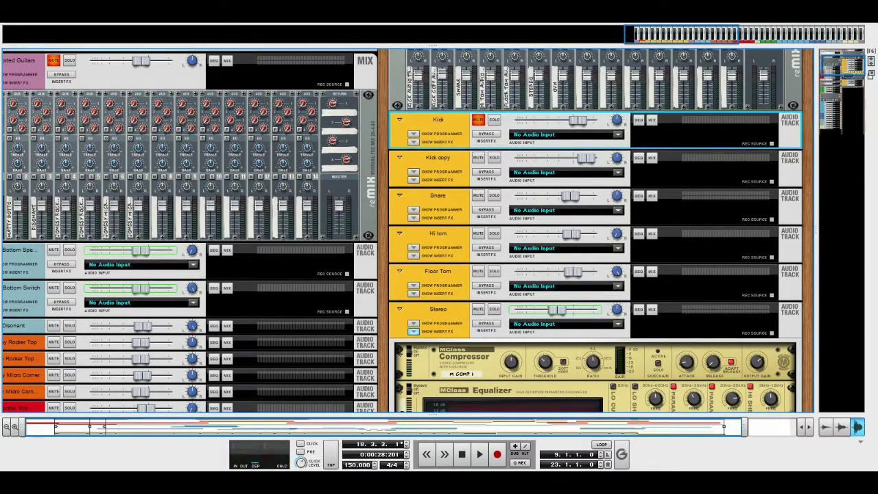
left_click(479, 157)
left_click(478, 195)
left_click(478, 233)
left_click(478, 271)
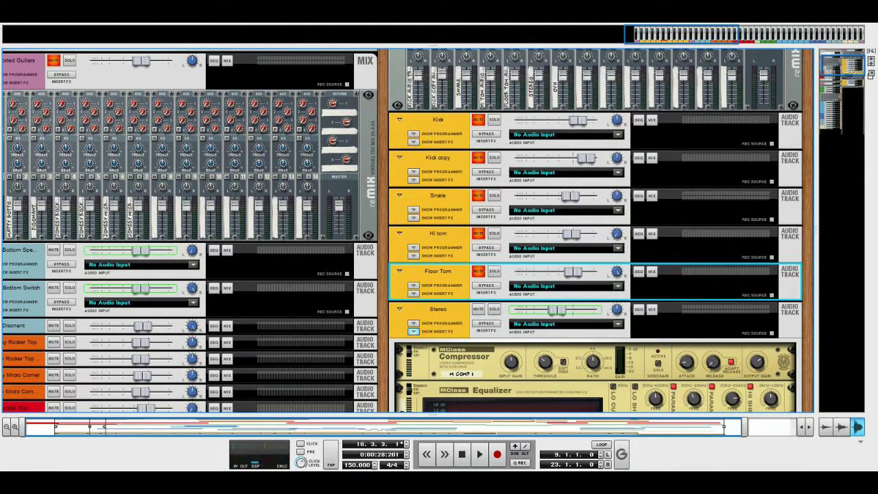
left_click(478, 308)
scroll(478, 308, "down", 8)
scroll(479, 308, "up", 5)
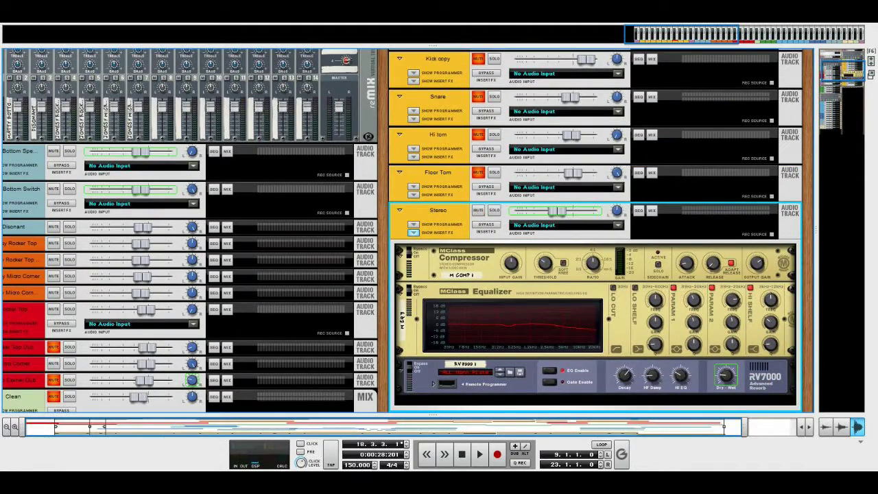
scroll(478, 210, "down", 5)
left_click(478, 223)
left_click(478, 261)
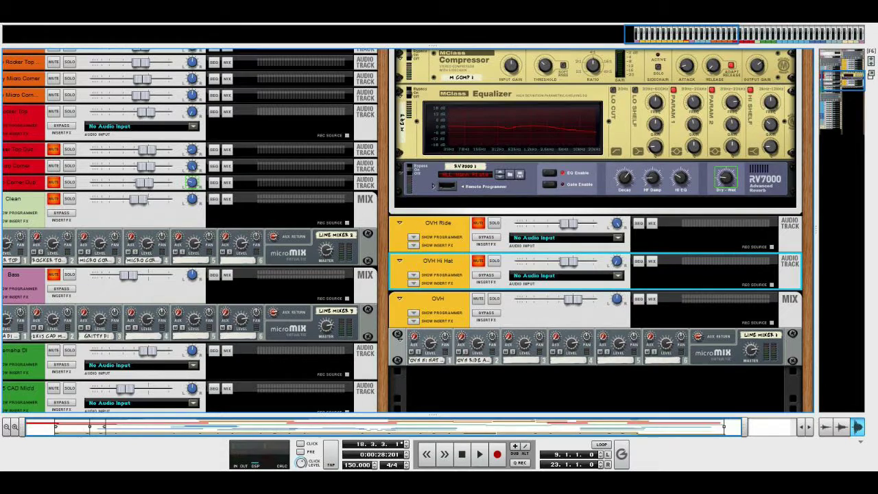
left_click(478, 298)
scroll(478, 298, "up", 4)
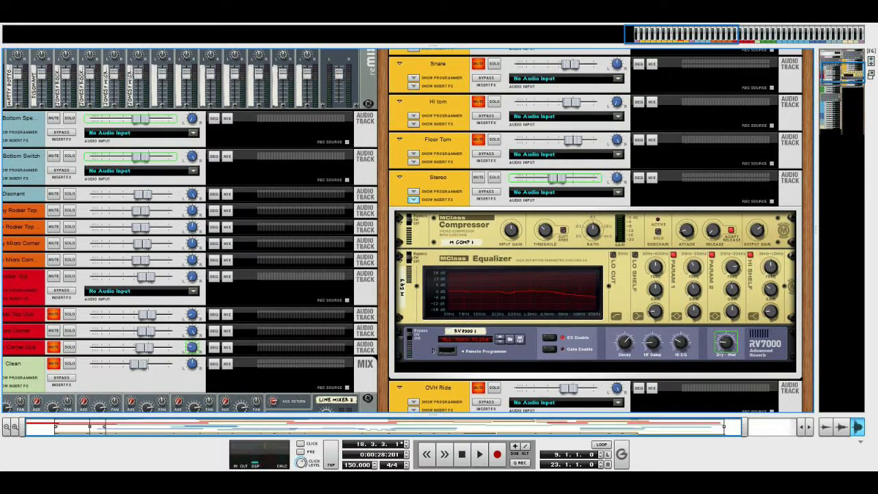
- Play the isolated Stereo drum track from bar 10 while checking the rack meters, and play it again from bar 24
key("F7")
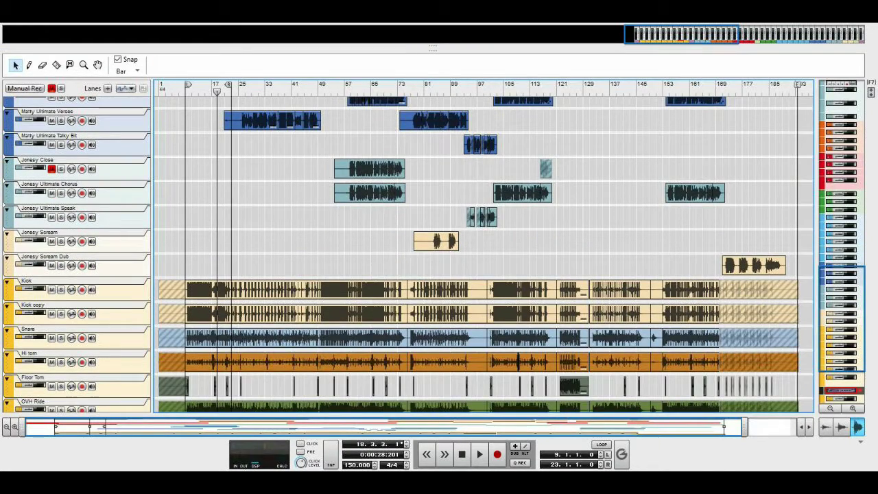
left_click_drag(217, 92, 188, 91)
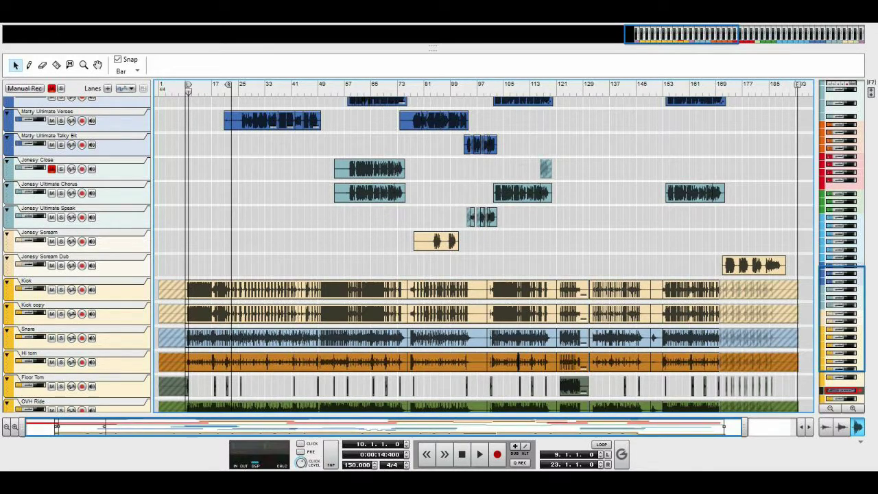
left_click(480, 453)
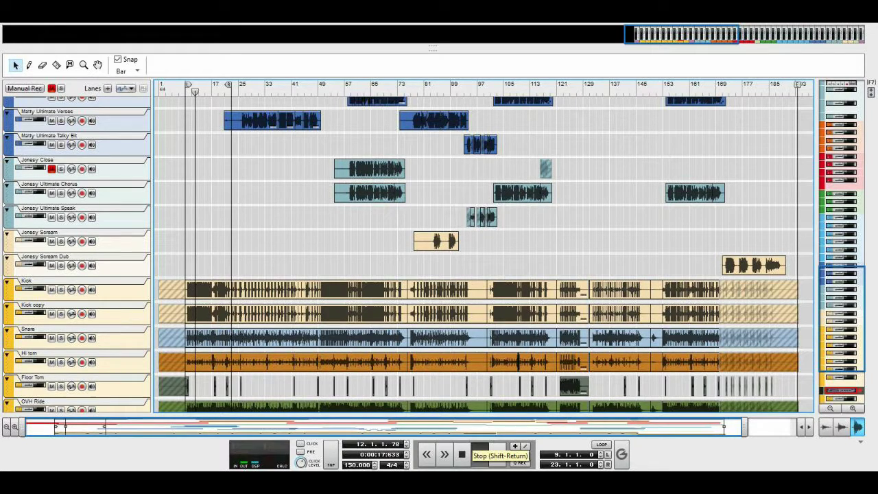
key("F6")
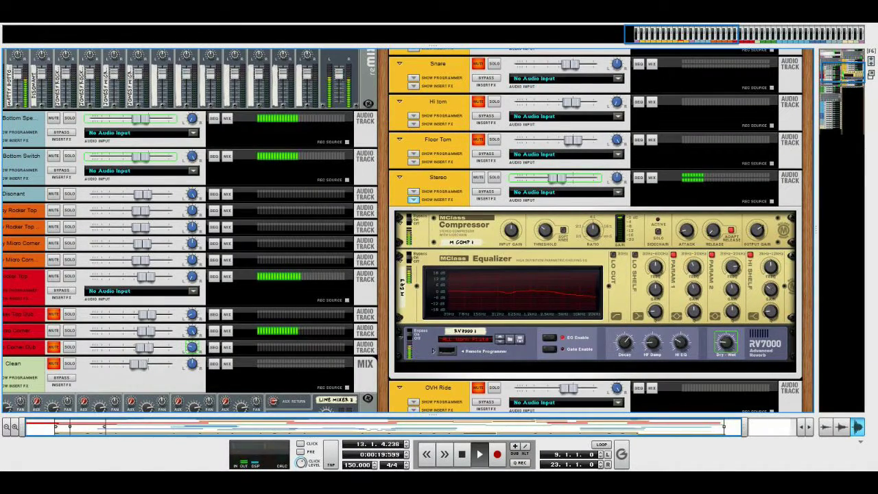
key("F7")
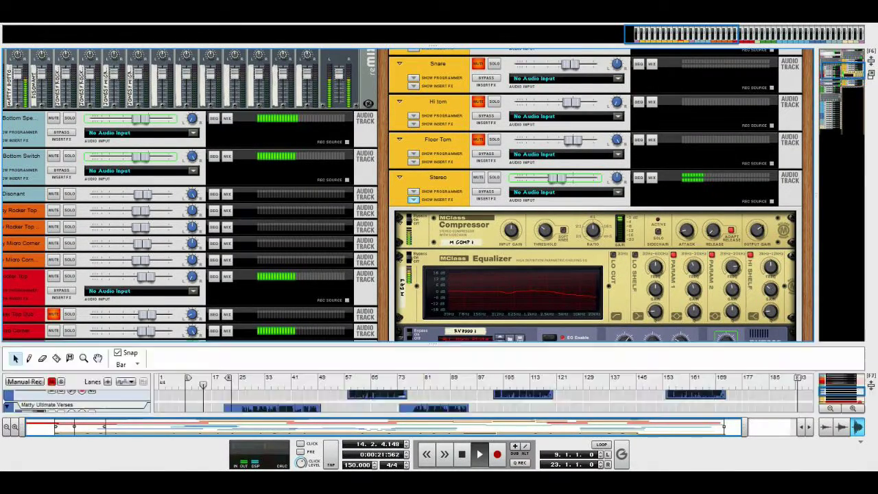
key("F6")
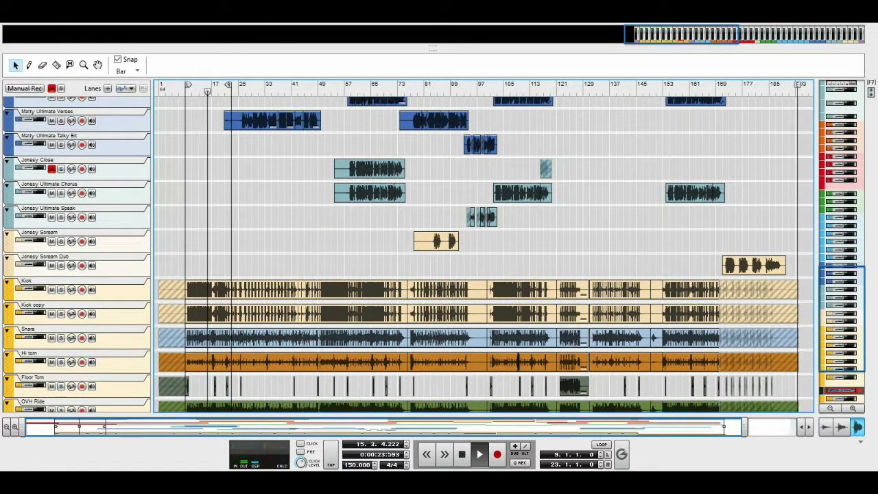
key("space")
left_click(235, 90)
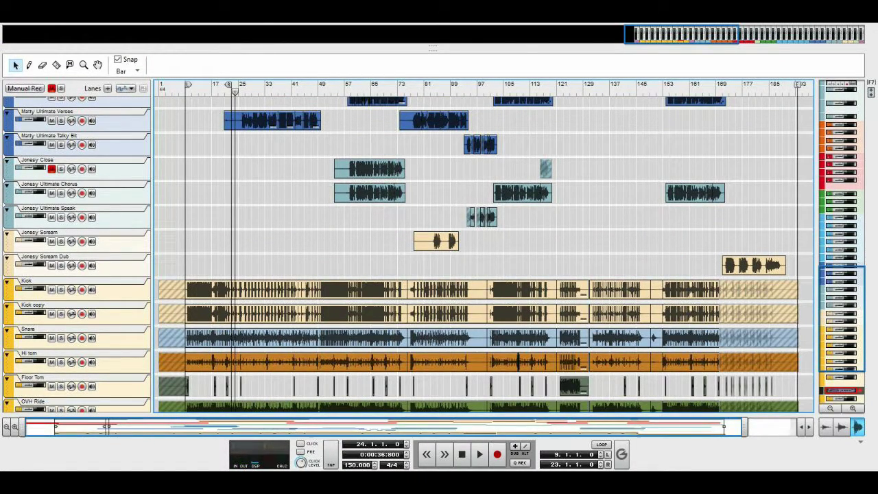
key("space")
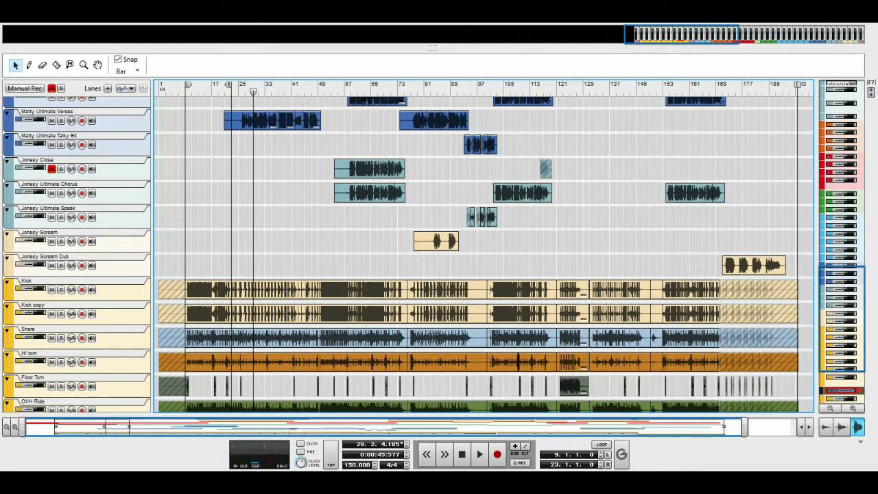
- Play the song's ending from bar 169 with the Stereo track's Level and RV7000 Dry/Wet automation in view
left_click(716, 86)
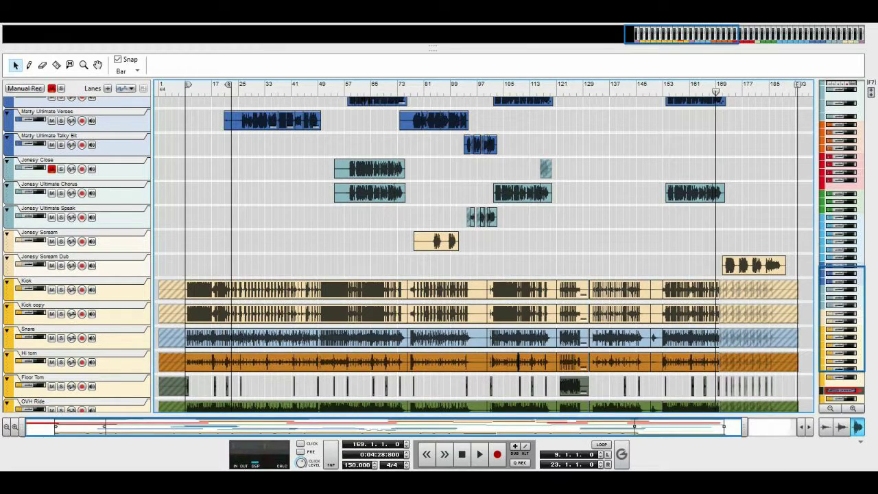
scroll(484, 254, "right", 2)
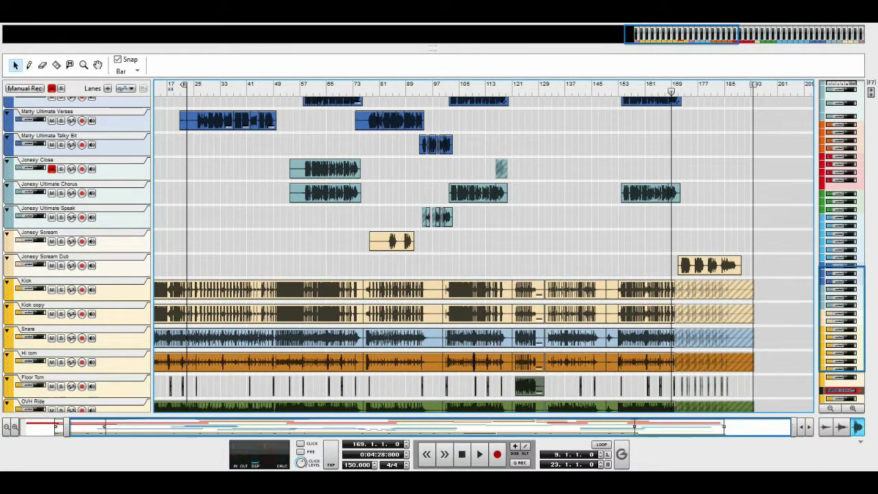
scroll(484, 254, "down", 4)
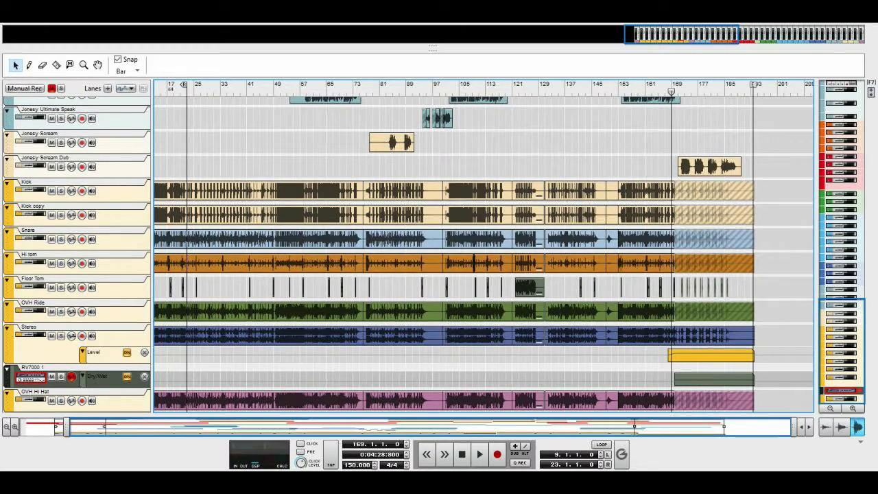
left_click(480, 454)
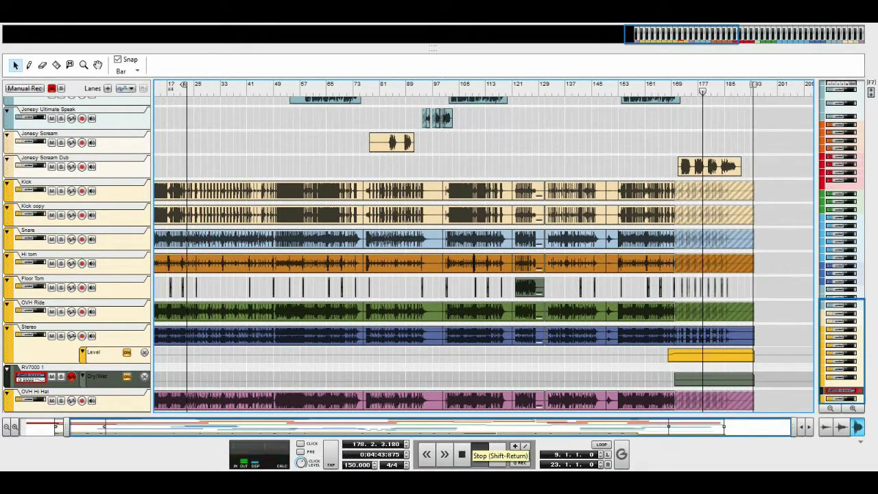
left_click(462, 454)
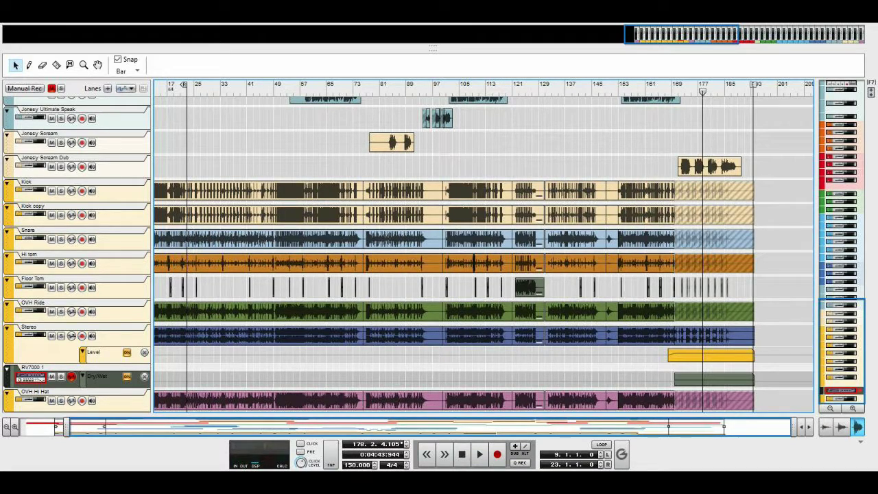
- Hide the Stereo track's insert effects and unmute the Kick, Kick copy, Snare, Hi tom, Floor Tom, OVH Ride and OVH Hi Hat tracks
key("F6")
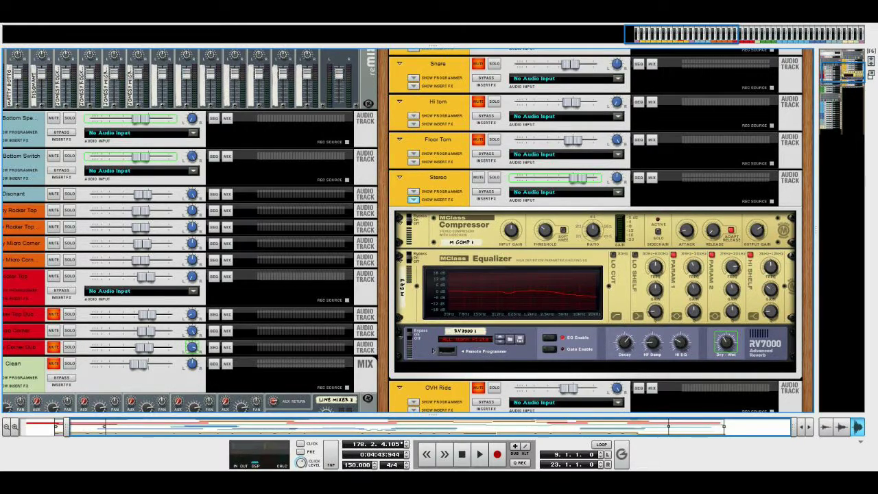
left_click(413, 199)
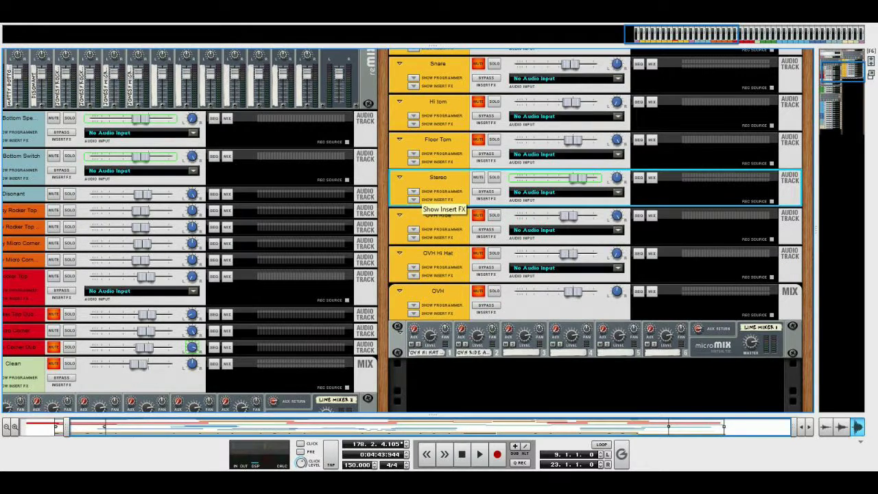
scroll(413, 199, "up", 5)
scroll(478, 227, "down", 1)
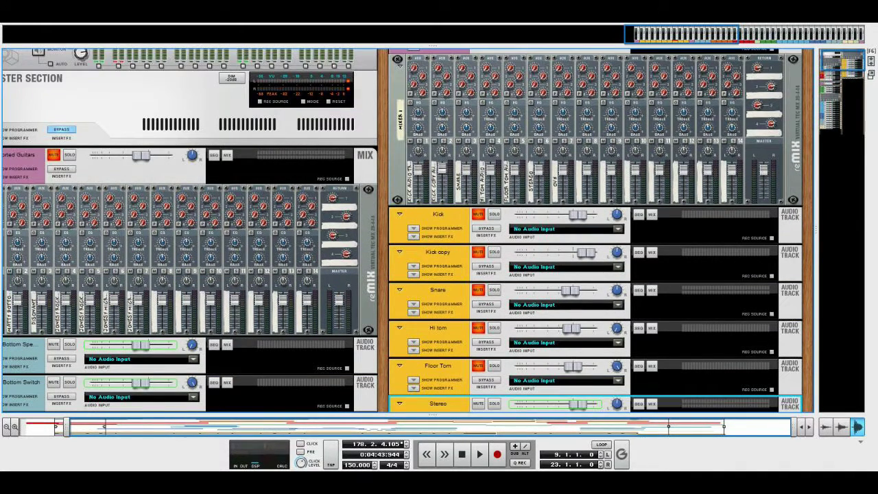
left_click(478, 215)
left_click(478, 252)
left_click(479, 290)
left_click(478, 328)
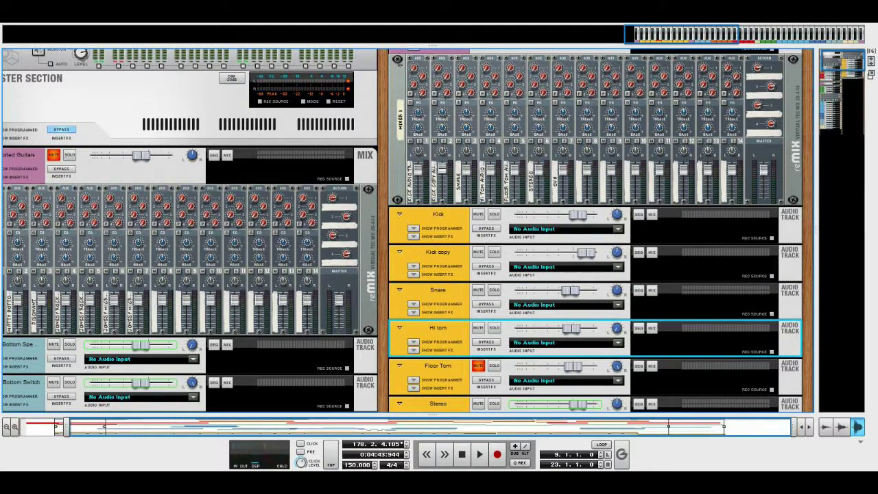
left_click(479, 365)
scroll(478, 366, "down", 7)
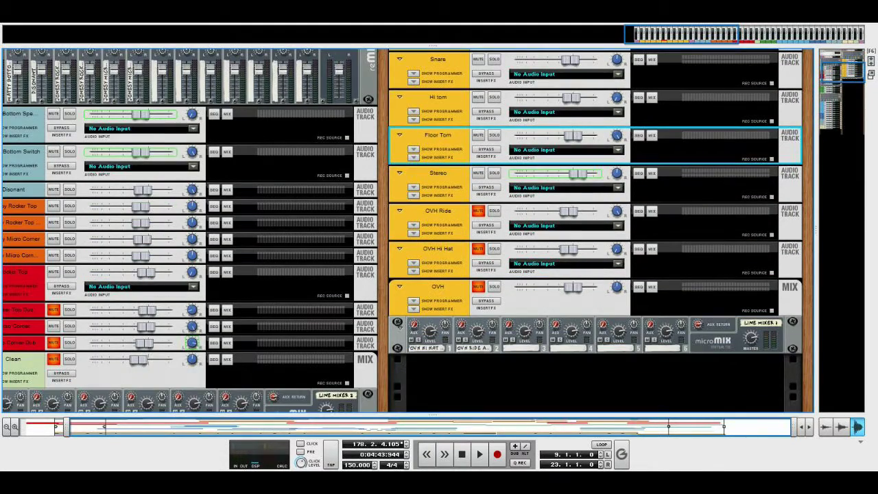
left_click(478, 211)
left_click(478, 248)
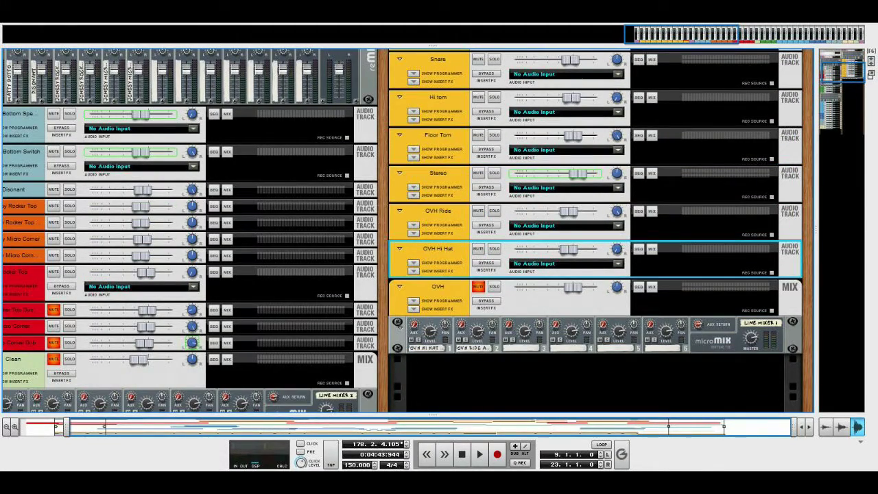
- Show the Drums mix channel's insert effects and play the drum mix from bar 10 with the rack enlarged above the sequencer
scroll(599, 230, "up", 8)
left_click(413, 80)
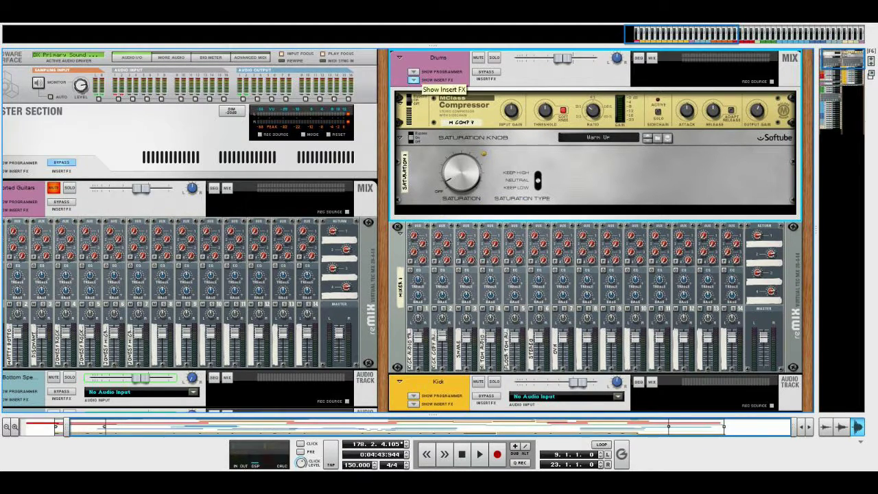
key("F7")
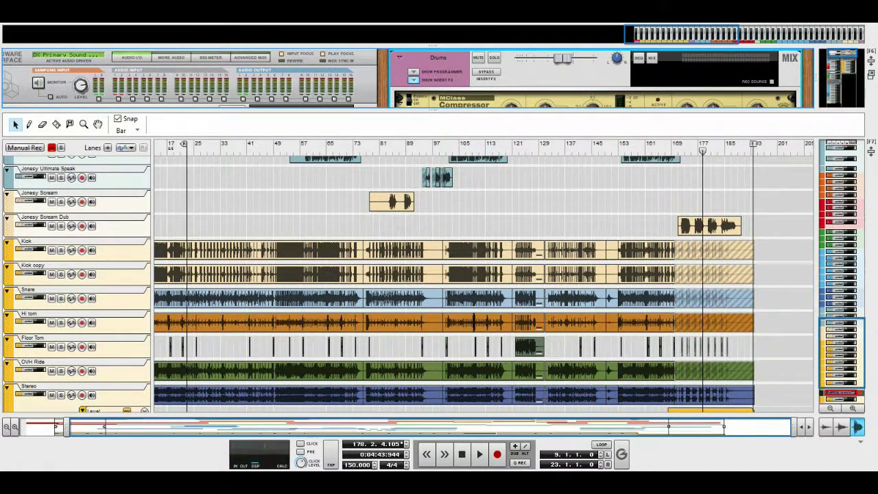
scroll(481, 275, "left", 2)
left_click(189, 151)
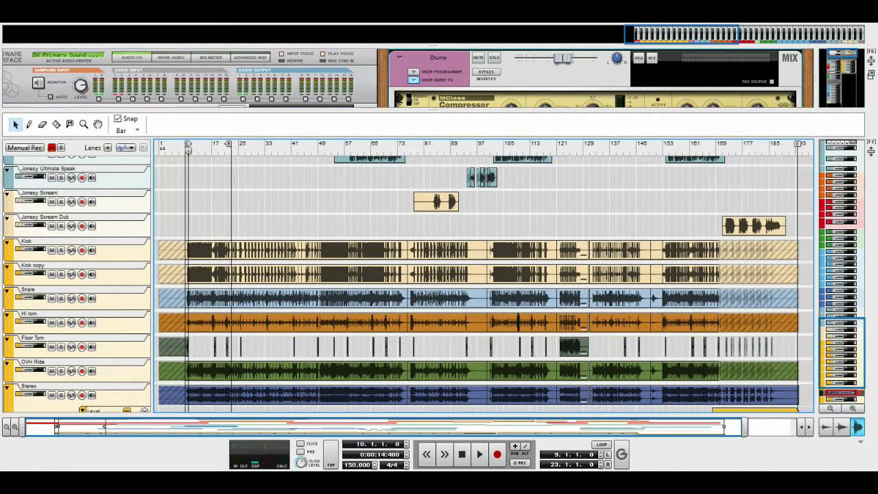
key("space")
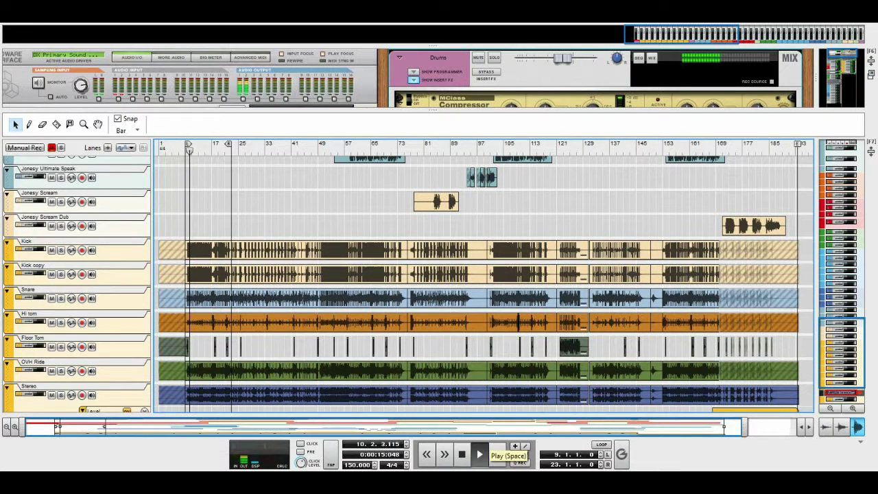
left_click_drag(433, 110, 433, 243)
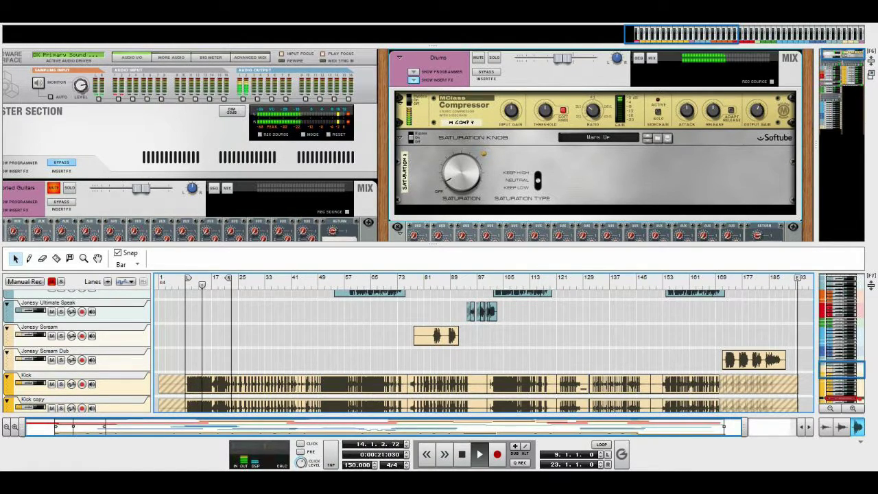
- Enlarge the sequencer to show the drum tracks and play the drum mix from shortly after bar 25
left_click_drag(433, 244, 433, 105)
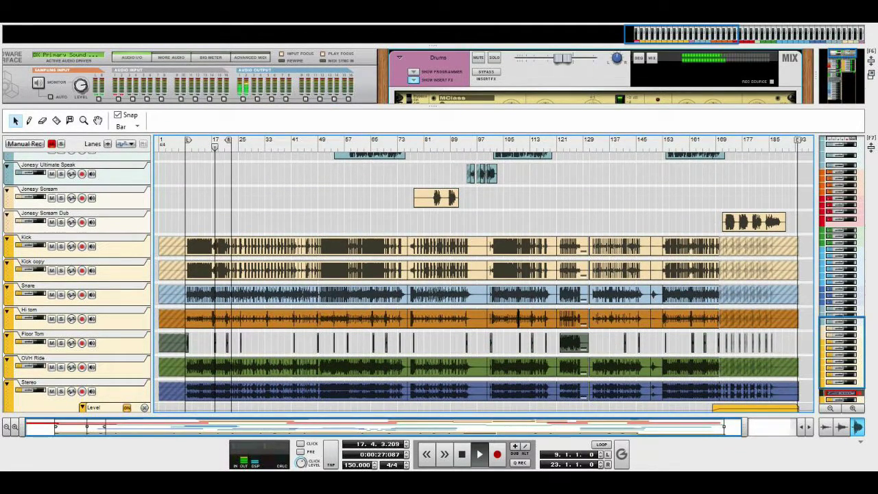
key("space")
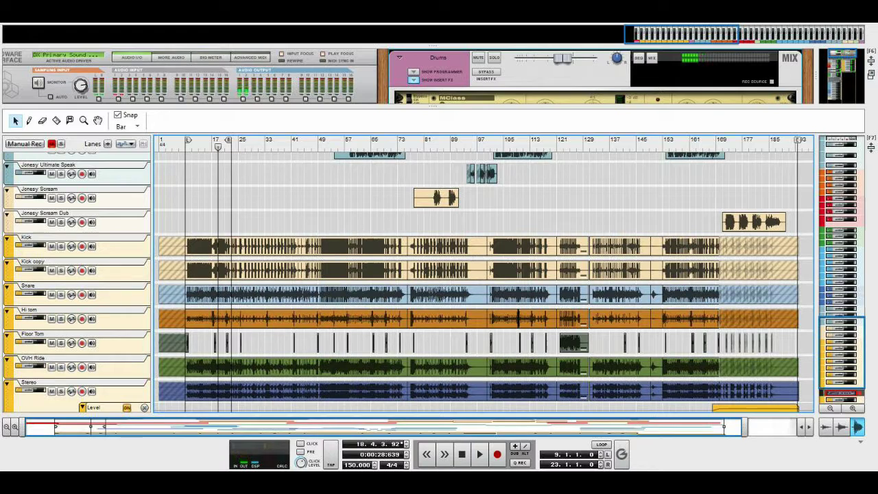
left_click(245, 140)
key("space")
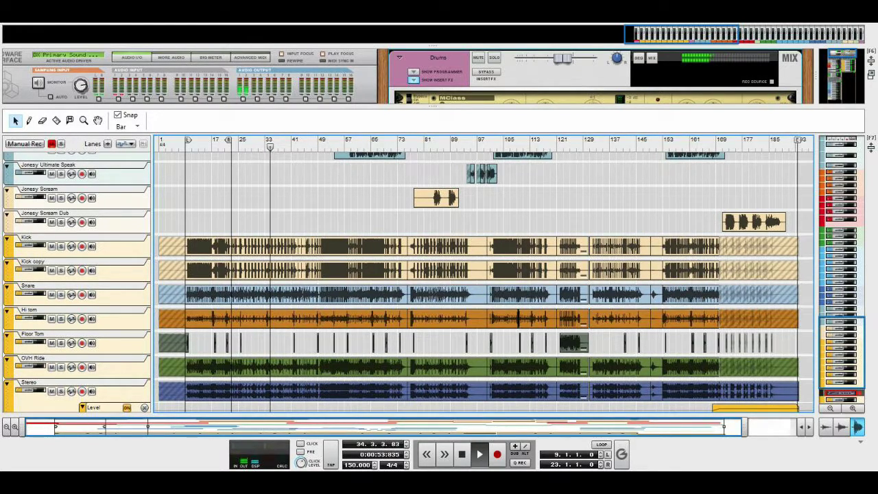
key("space")
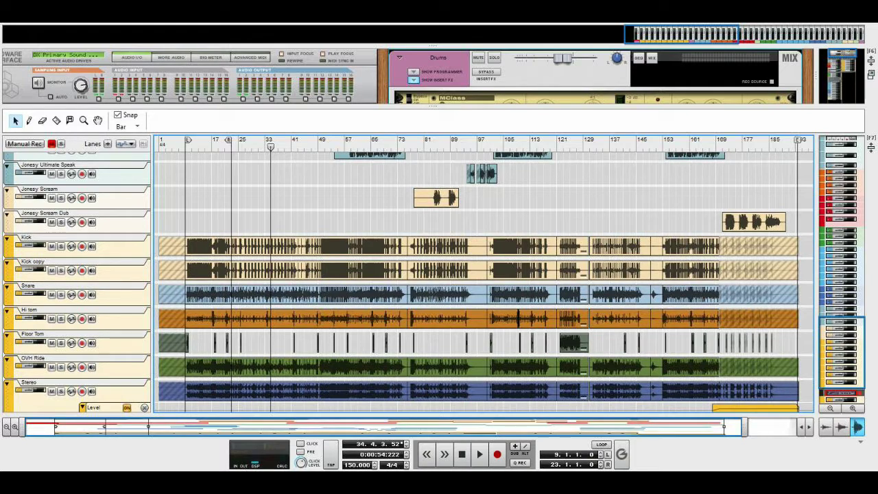
- Play the drum mix from bar 48, and play it again from bar 62
left_click_drag(270, 146, 314, 147)
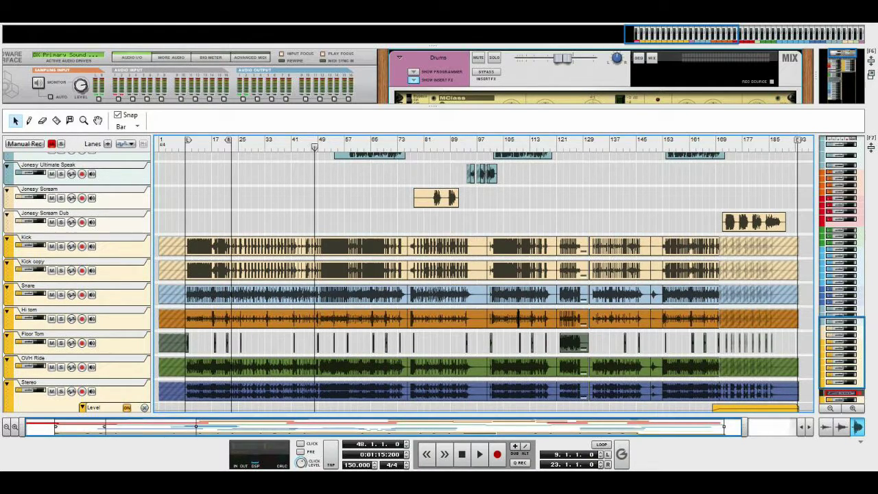
key("space")
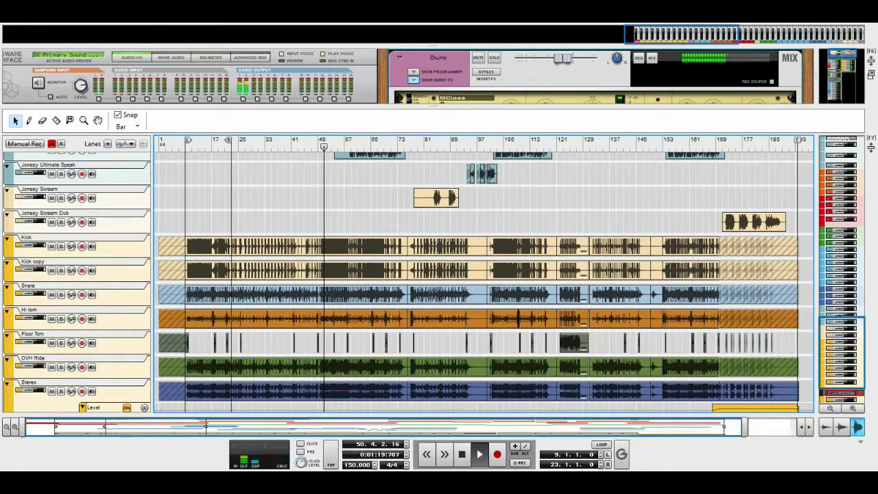
key("space")
left_click(350, 146)
left_click(362, 146)
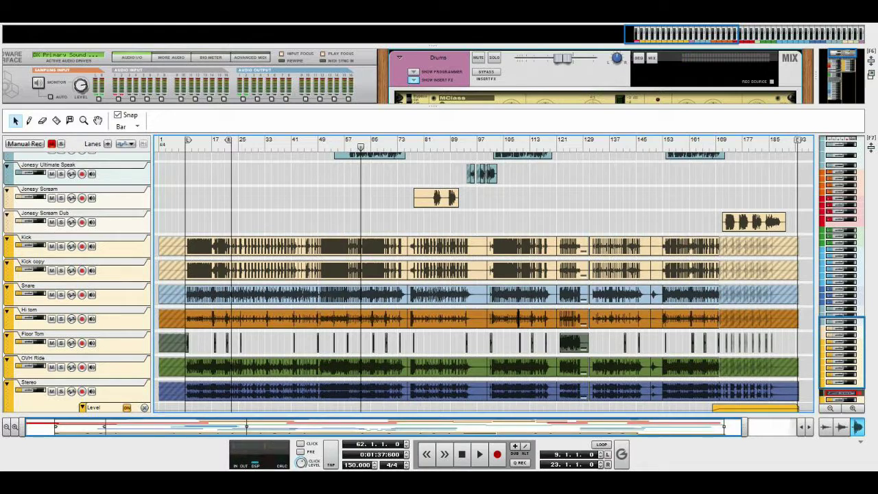
key("space")
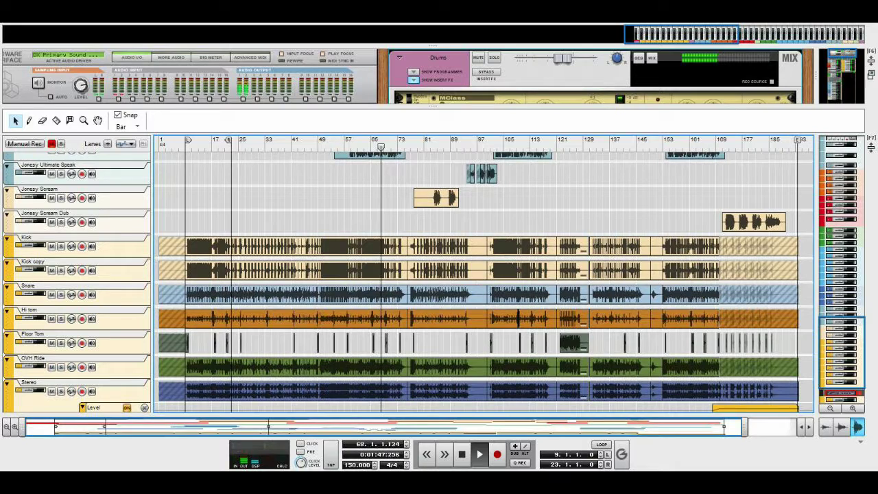
key("space")
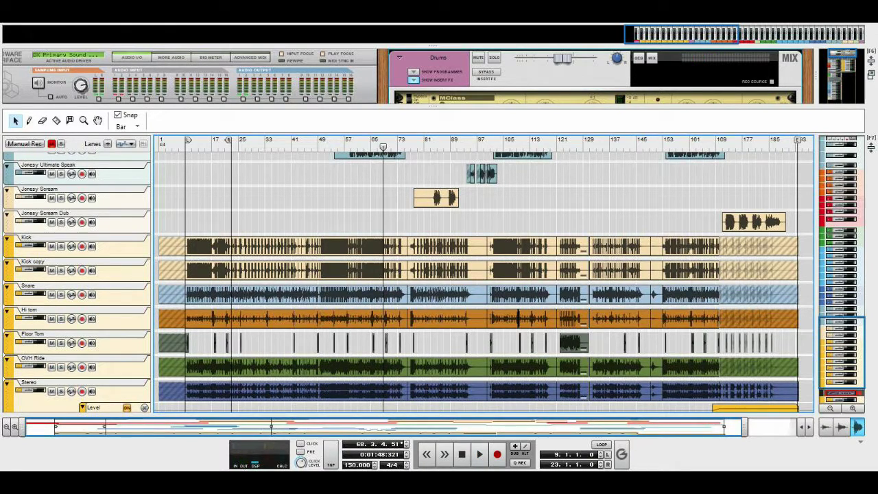
- Enlarge the rack and examine the Drums channel's MClass Compressor and Saturation Knob, plus the drum tracks and OVH mix channel below
key("F6")
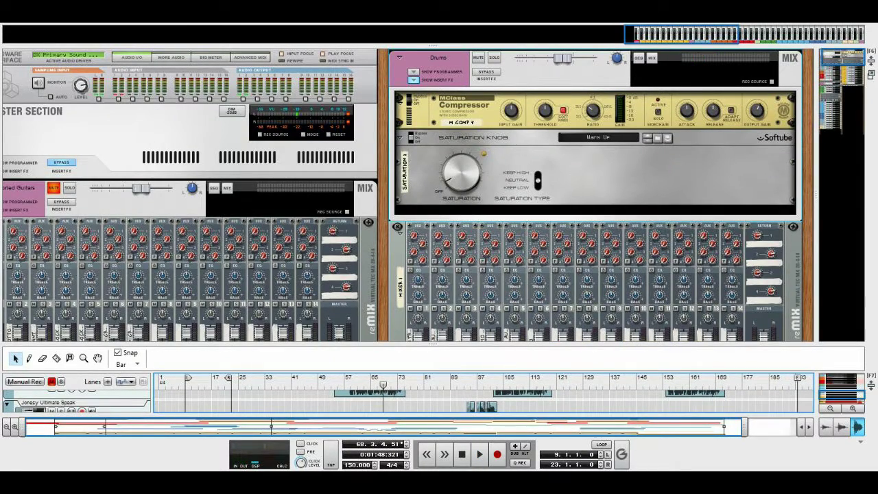
scroll(409, 195, "down", 20)
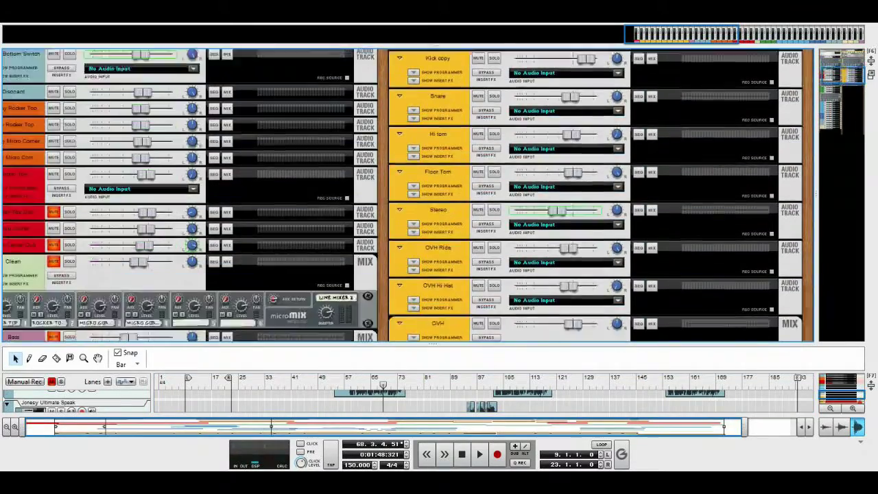
scroll(409, 195, "up", 15)
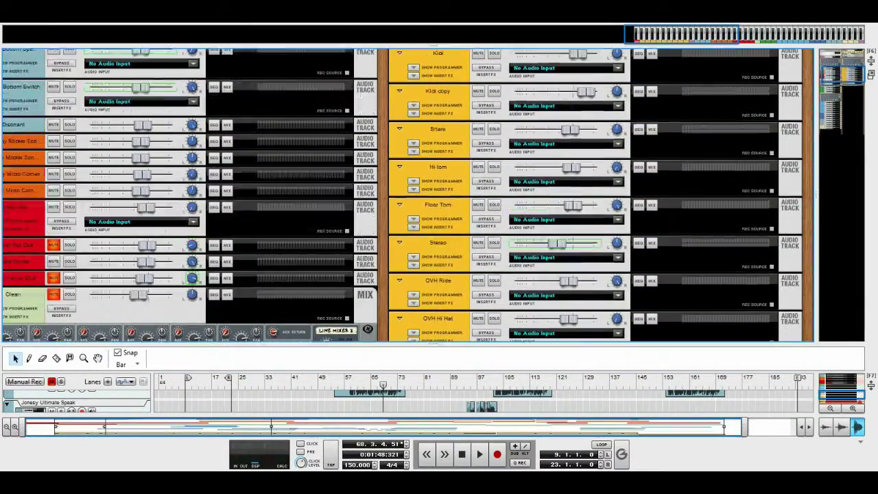
scroll(480, 196, "up", 3)
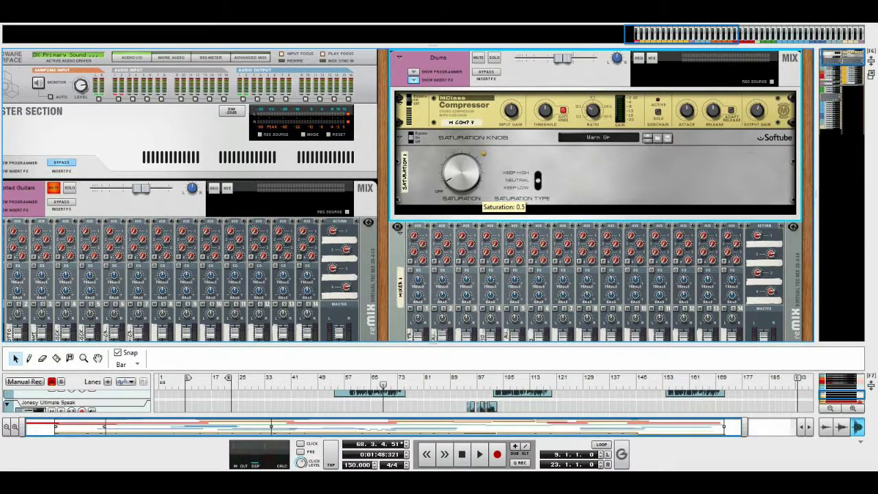
scroll(460, 171, "down", 10)
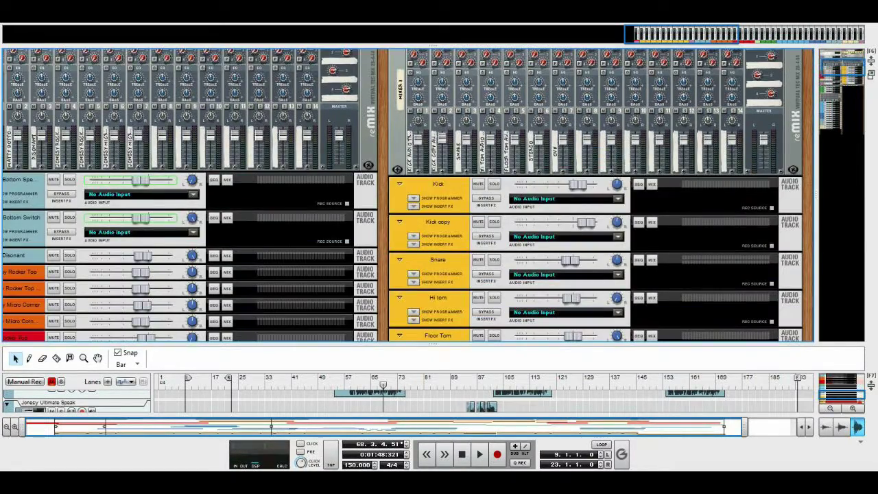
scroll(460, 192, "up", 10)
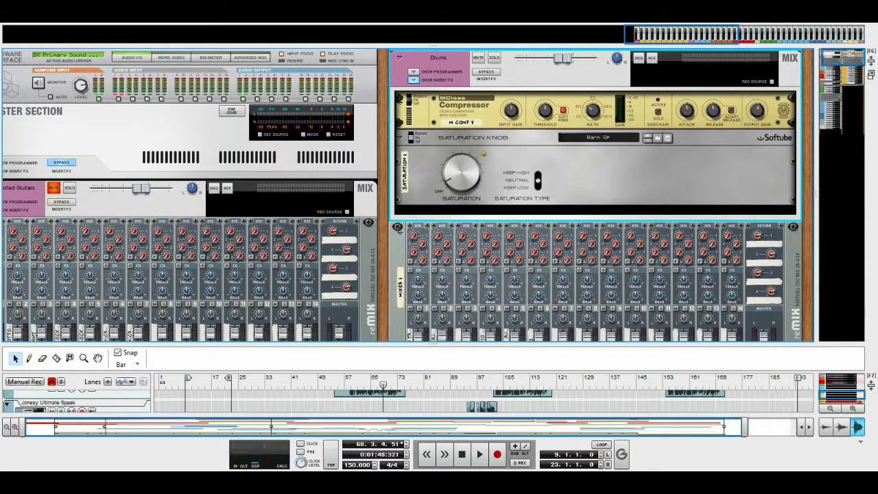
scroll(432, 192, "down", 1)
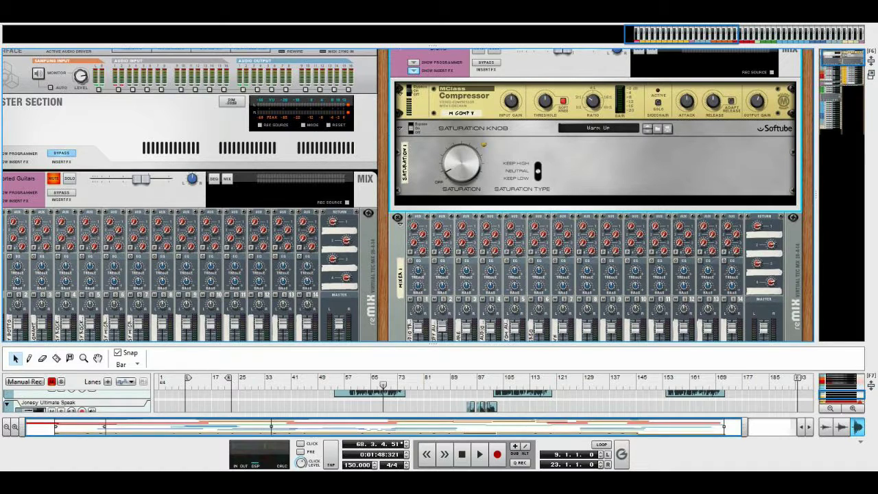
scroll(407, 195, "down", 5)
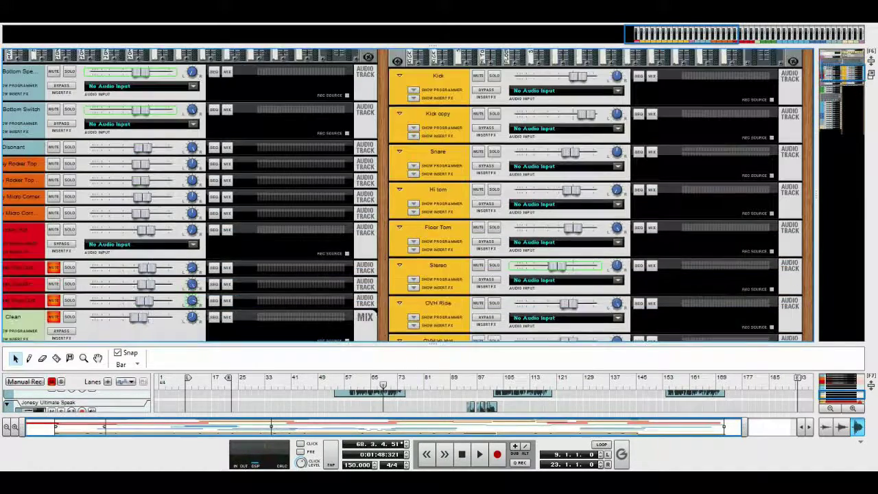
scroll(408, 195, "down", 5)
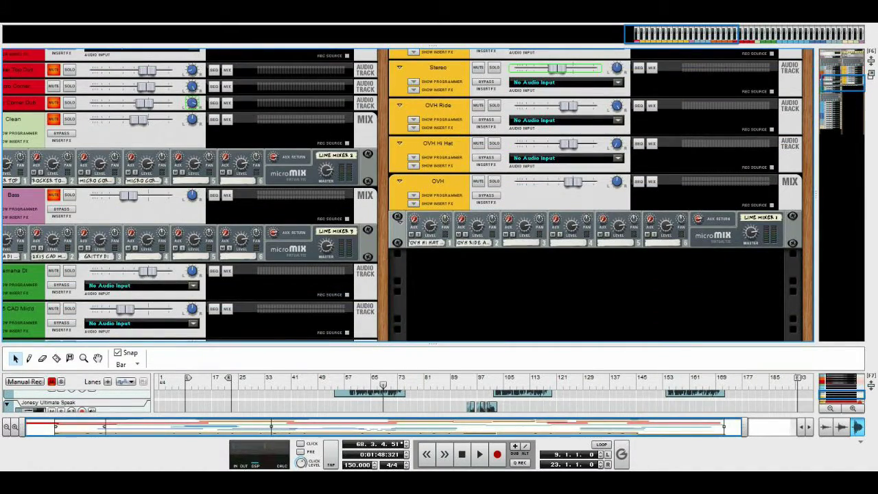
scroll(446, 156, "up", 10)
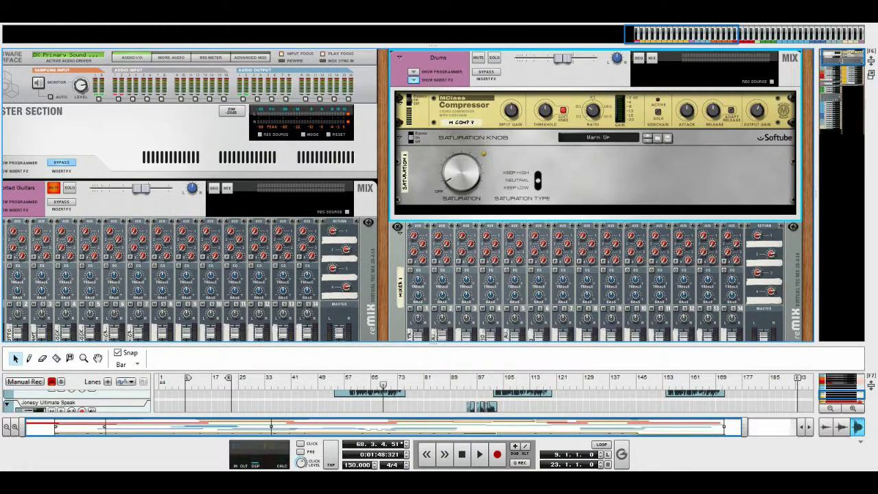